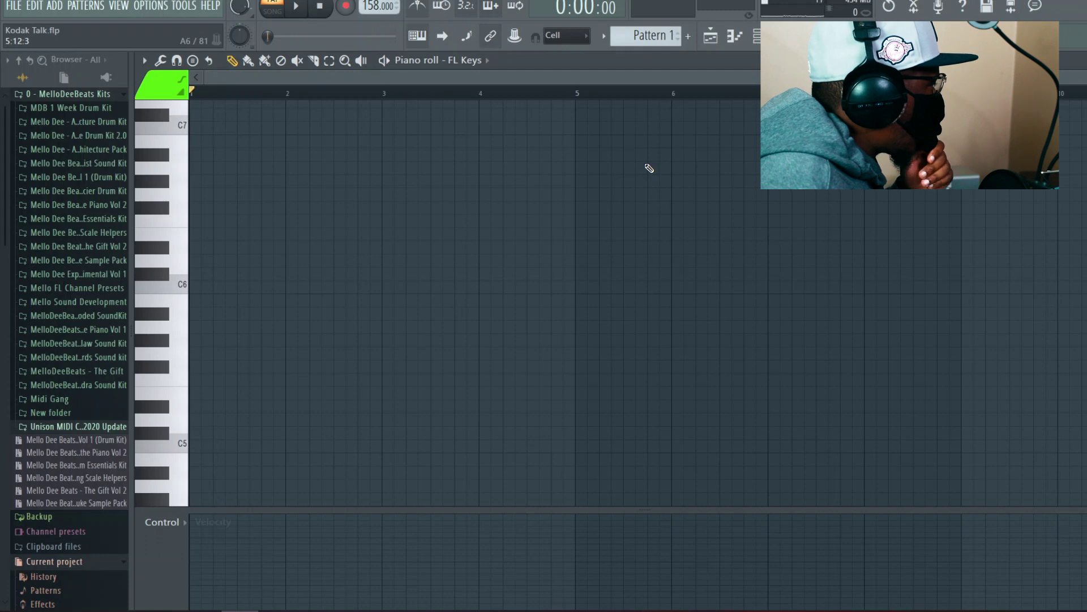
- Record two sustained FL Keys chords: D#5-F#5-A#5 over bars 1 and 2, and G#5-B5-D#6 over bars 3 and 4
key(space)
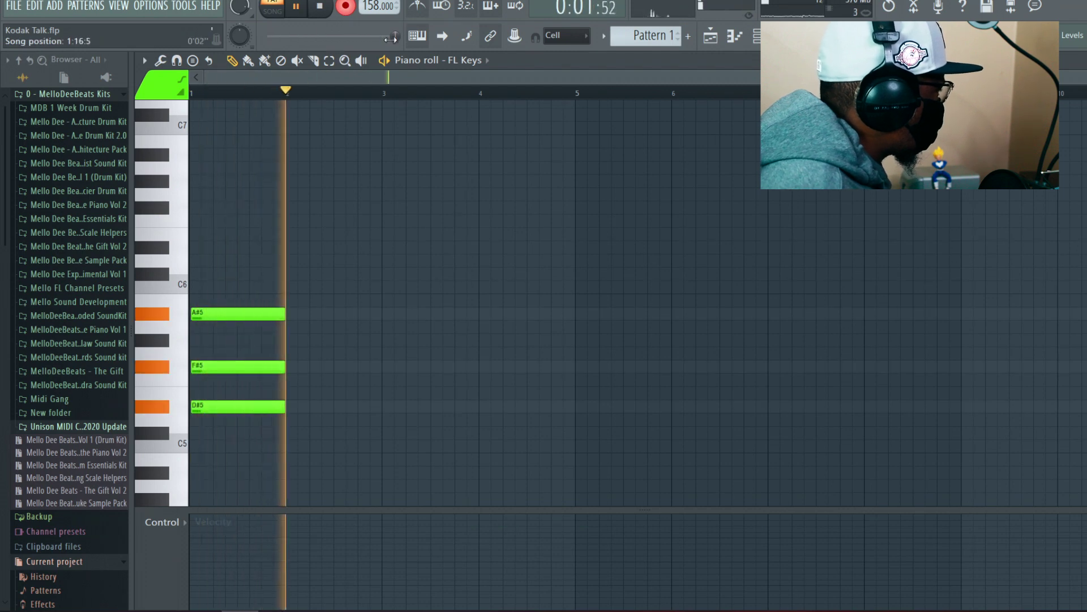
click(324, 11)
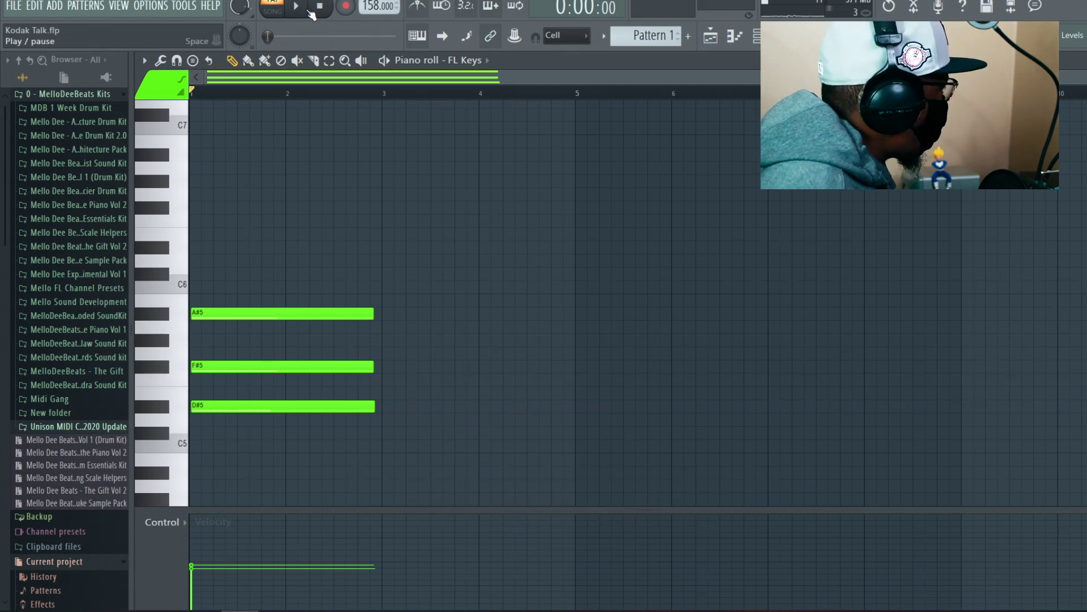
click(306, 9)
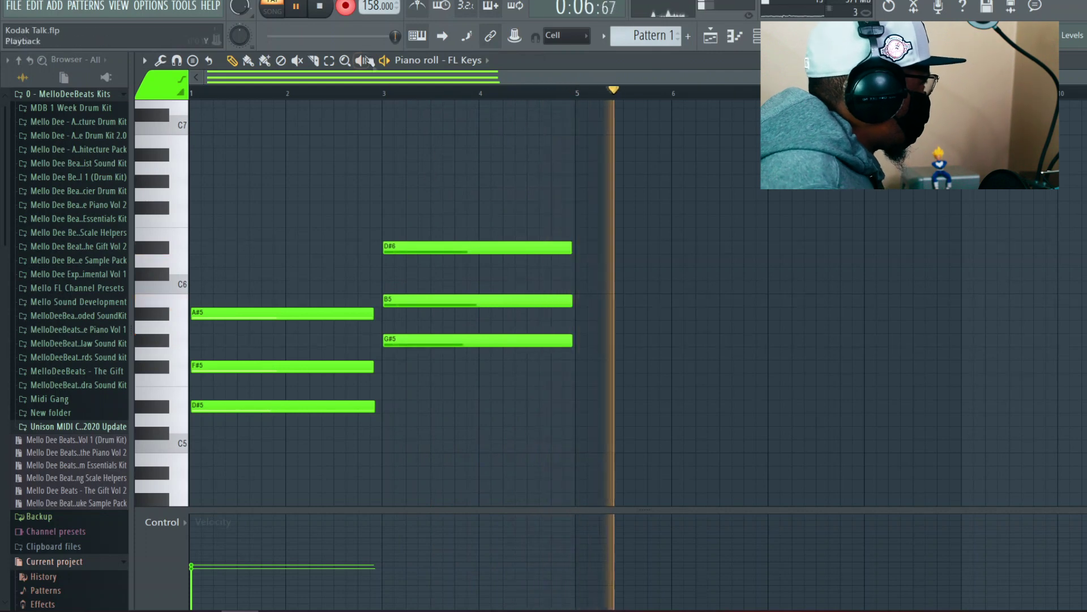
key(space)
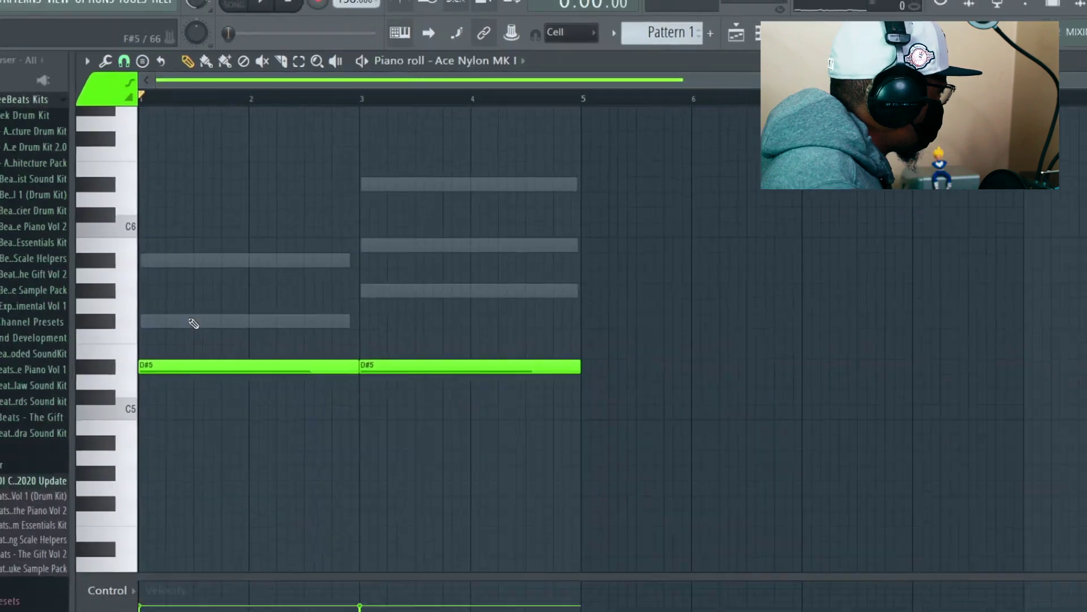
- Add a rising run of short F#5, G#5 and A#5 notes in the second half of bar 1 and audition it
click(235, 287)
key(space)
key(space)
right_click(238, 289)
click(241, 287)
click(259, 261)
click(275, 234)
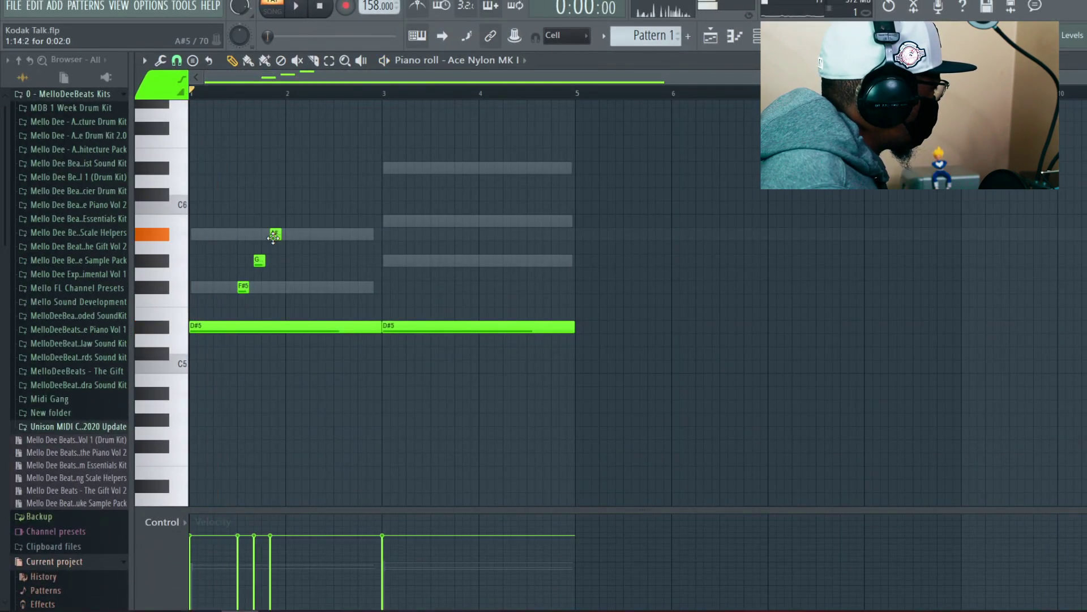
key(space)
key(space)
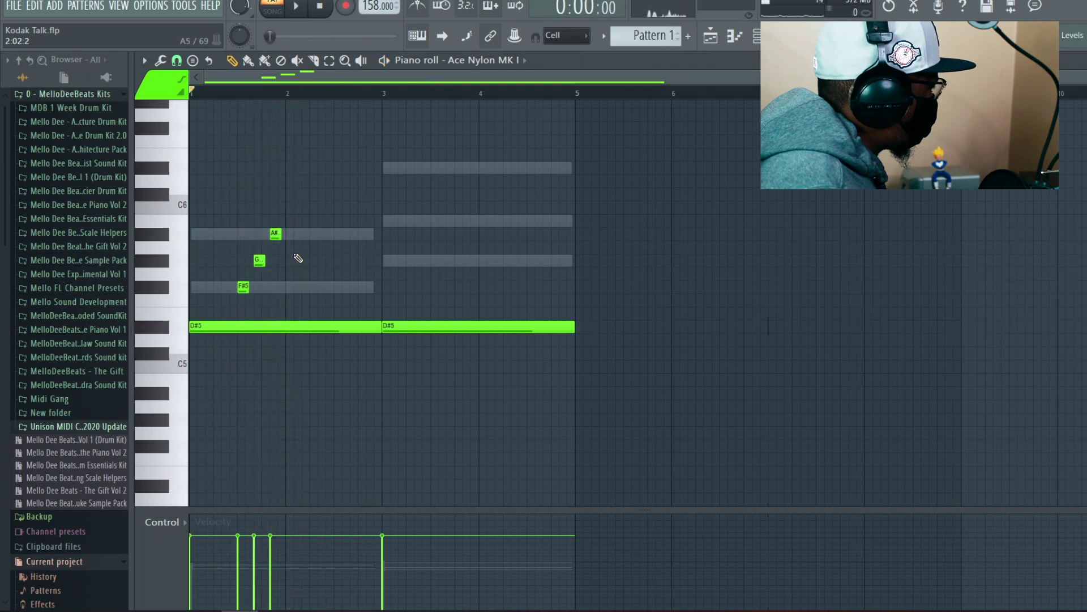
- Shorten the first D#5 note to early bar 2, then add an F#5 at bar 2 followed by a D#5 reaching nearly to bar 3
drag(379, 327, 303, 328)
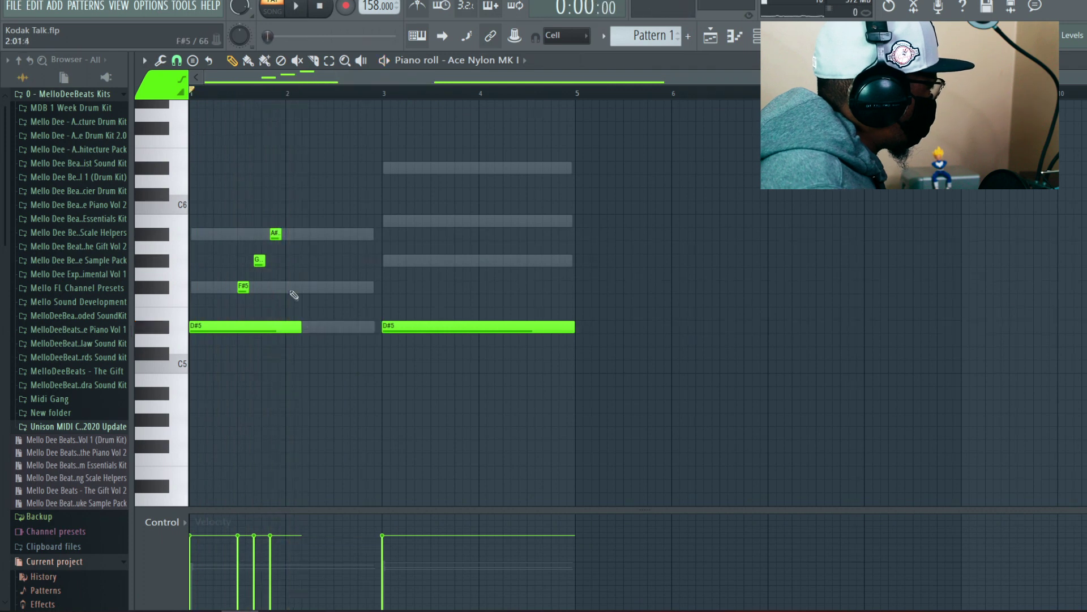
click(289, 287)
key(space)
drag(385, 291, 309, 289)
click(310, 326)
drag(333, 327, 374, 329)
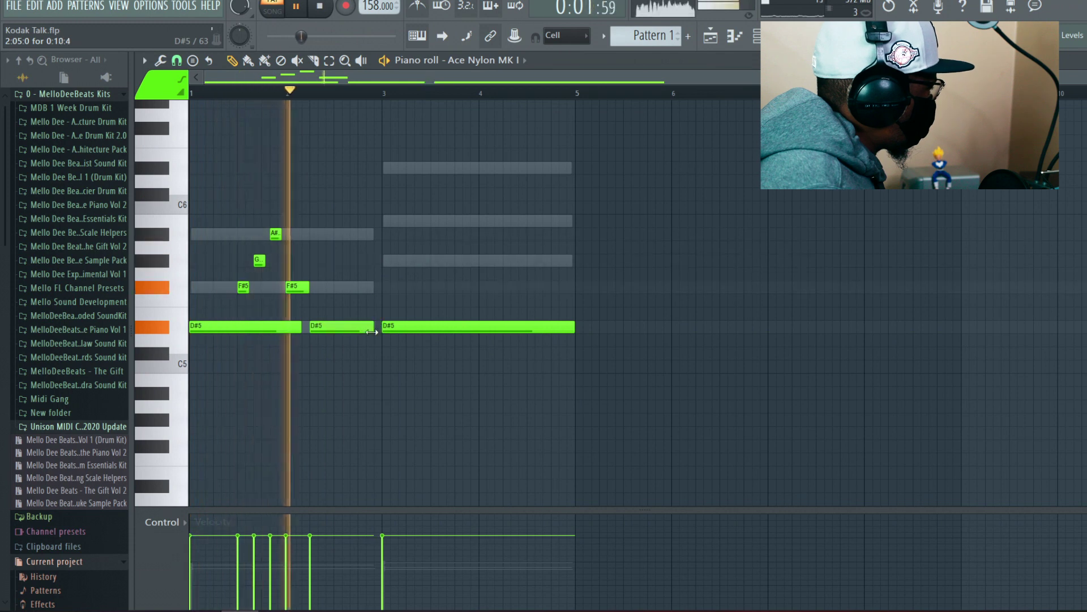
key(space)
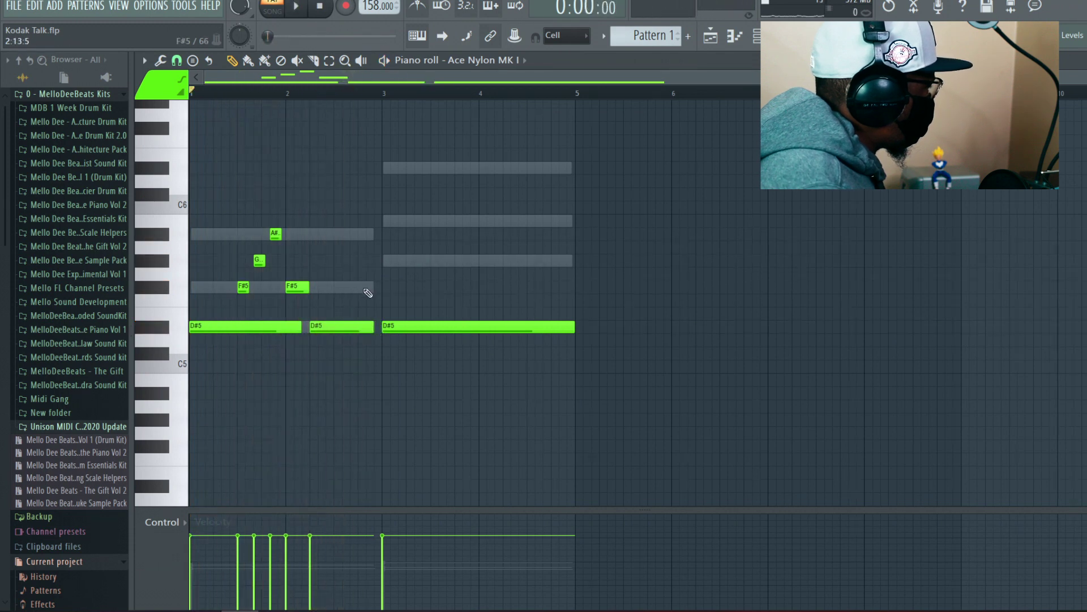
- Add a short F#5-F5-D#5 descent at the end of bar 2 and replace the preceding D#5 with a shorter one ending before it
click(367, 289)
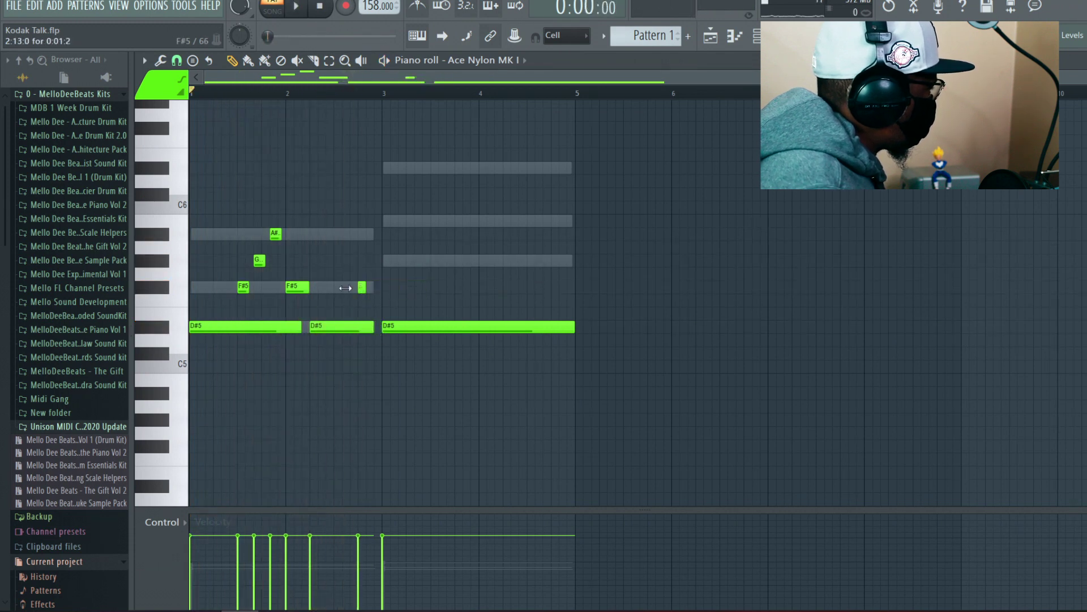
right_click(371, 328)
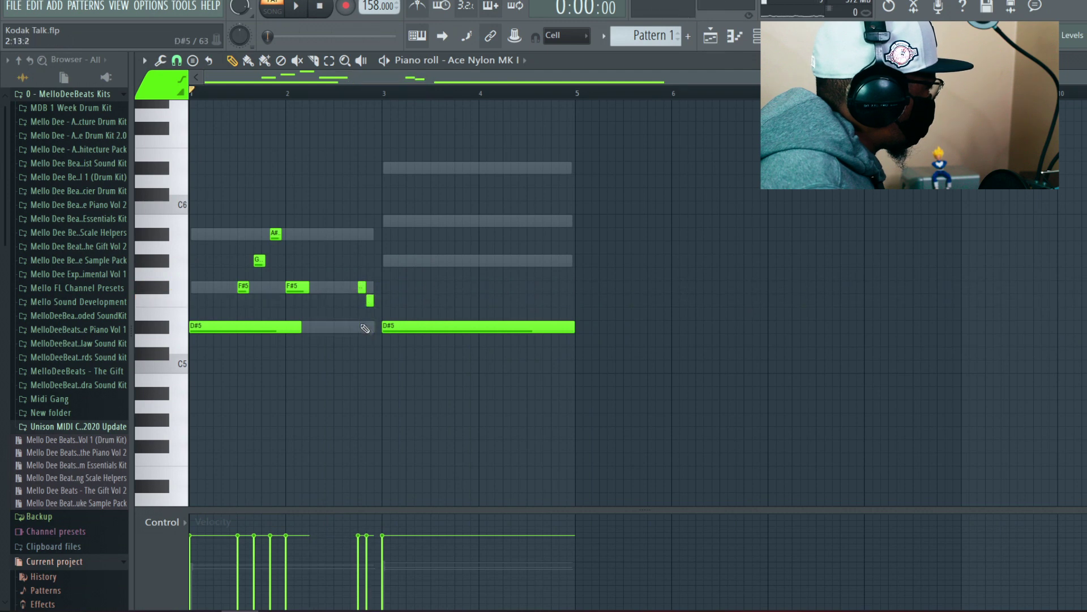
key(space)
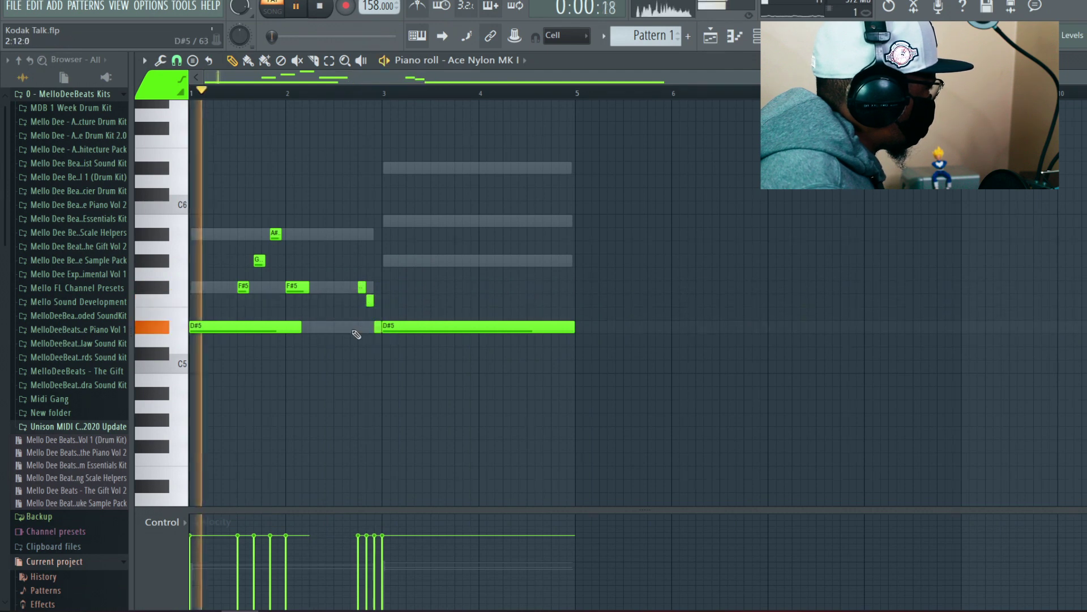
click(311, 328)
drag(340, 329, 358, 328)
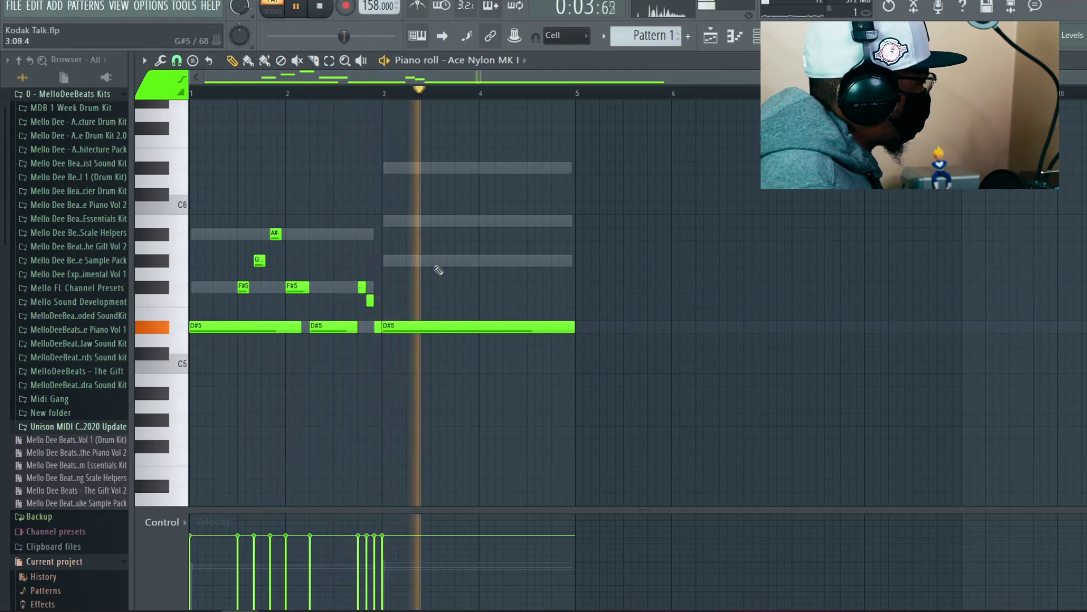
key(space)
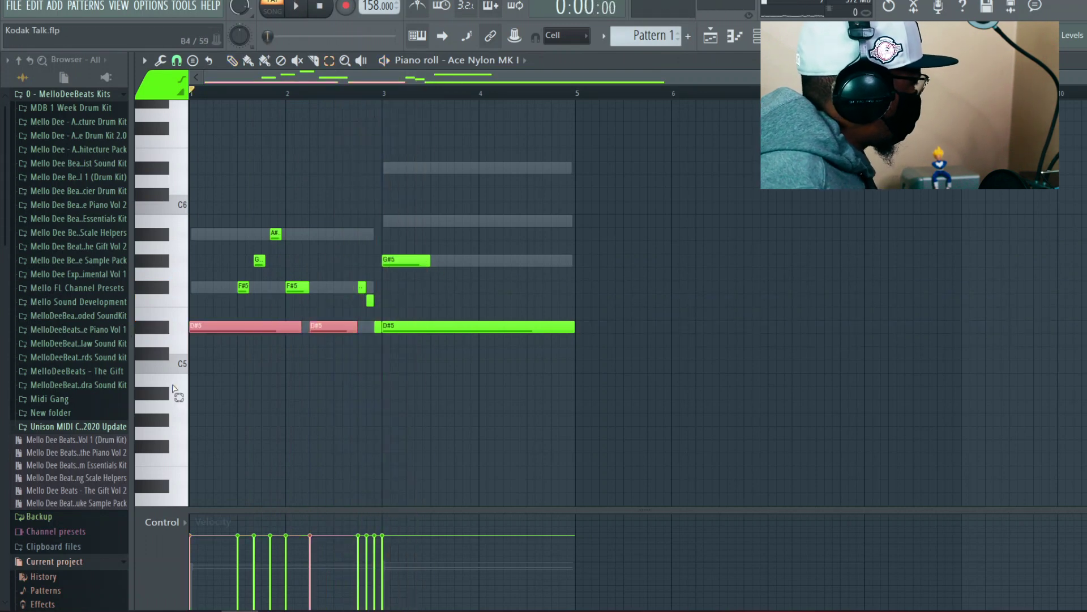
- Transpose the long D#5 notes in bars 1 to 4 down one octave to D#4 and audition the result
key(ctrl+Down)
key(space)
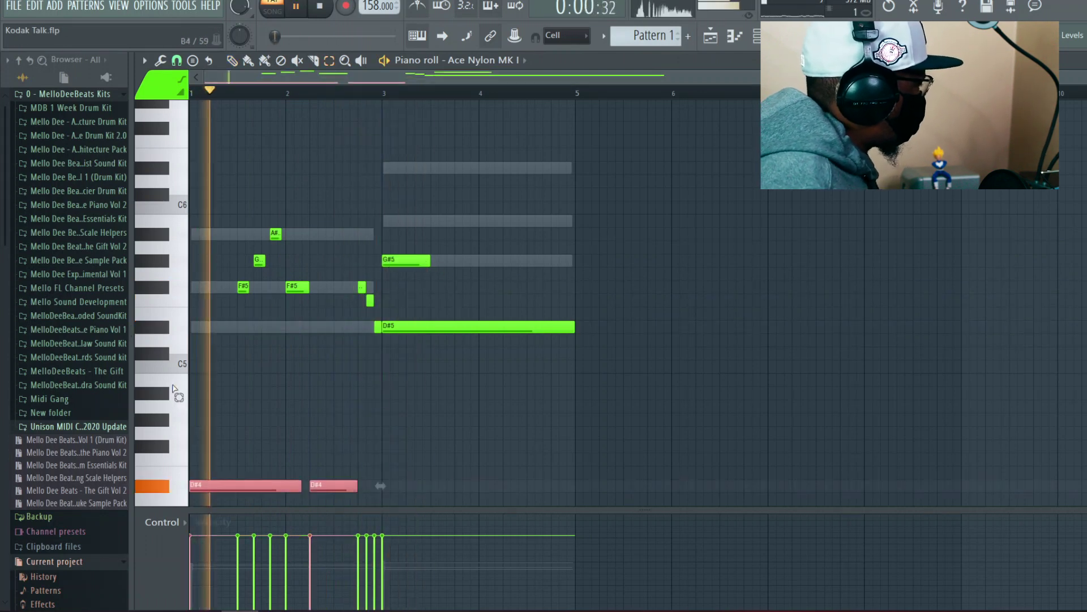
click(419, 326)
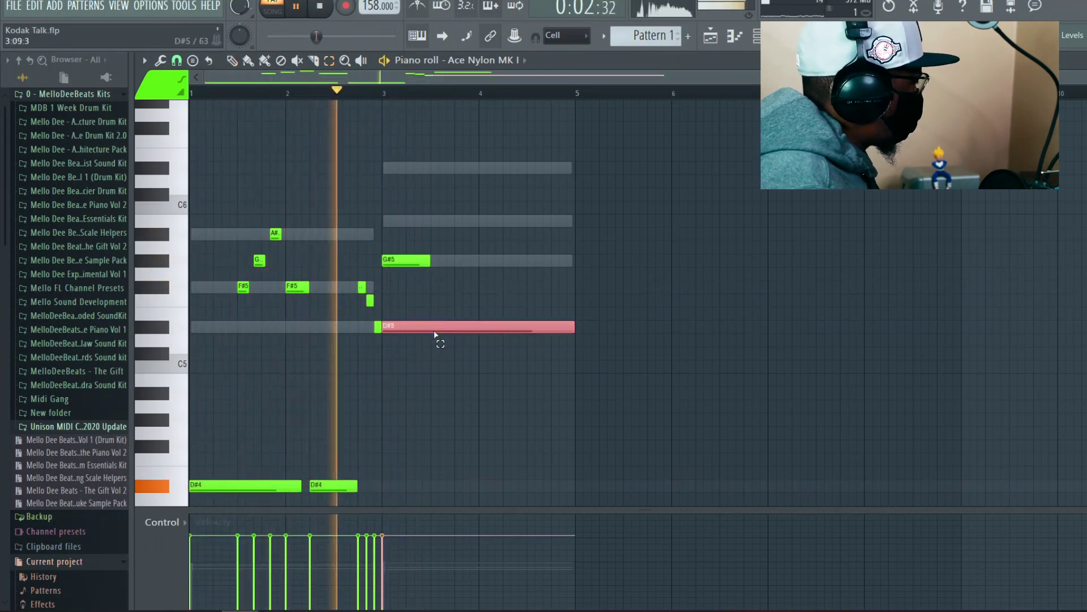
key(ctrl+Down)
key(space)
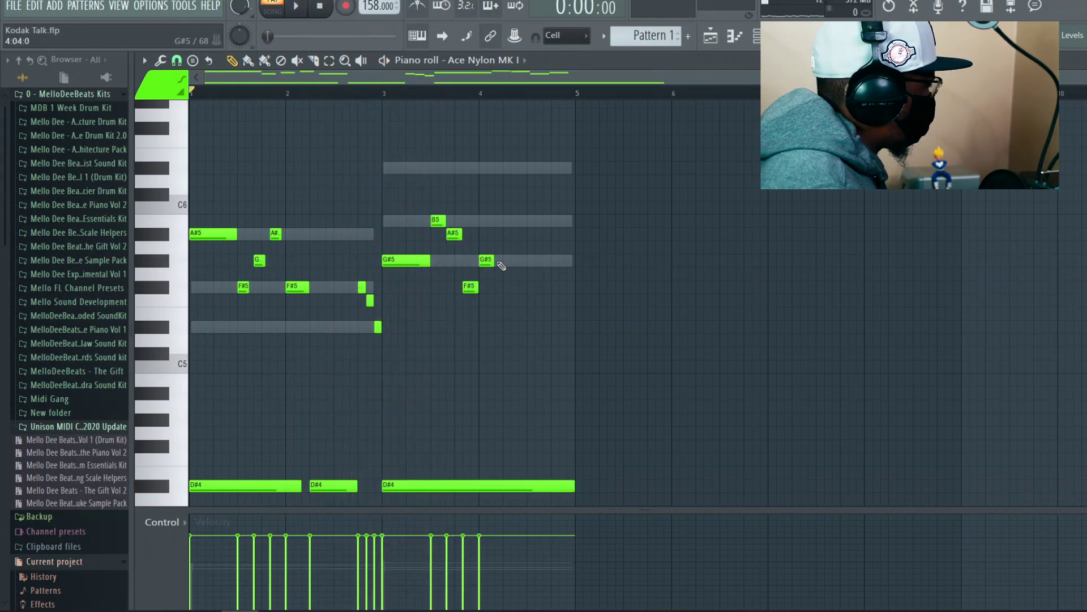
- Lengthen the G#5 note at the start of bar 4 slightly while auditioning the melody
key(space)
drag(494, 262, 503, 265)
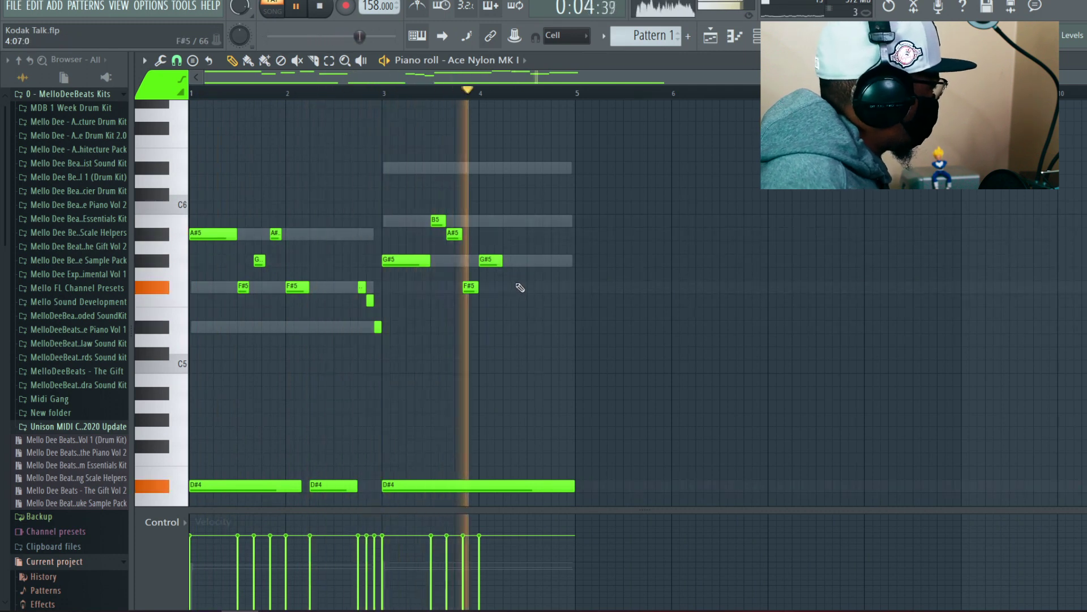
key(space)
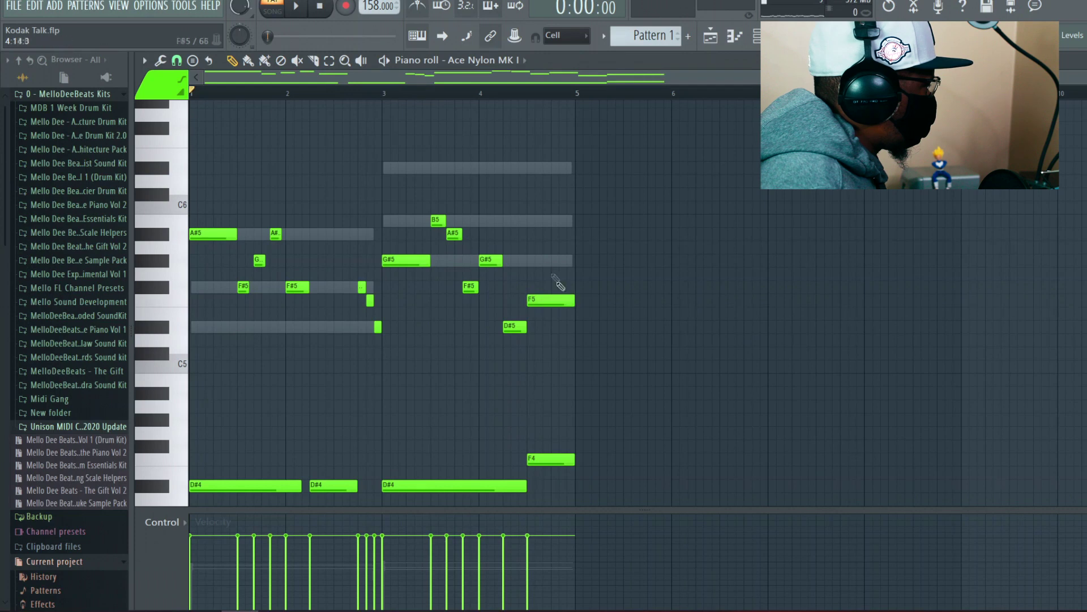
- Add a G#5 note above the closing F5 in bar 4, shift its start slightly late with snapping off, and trim its end
click(530, 249)
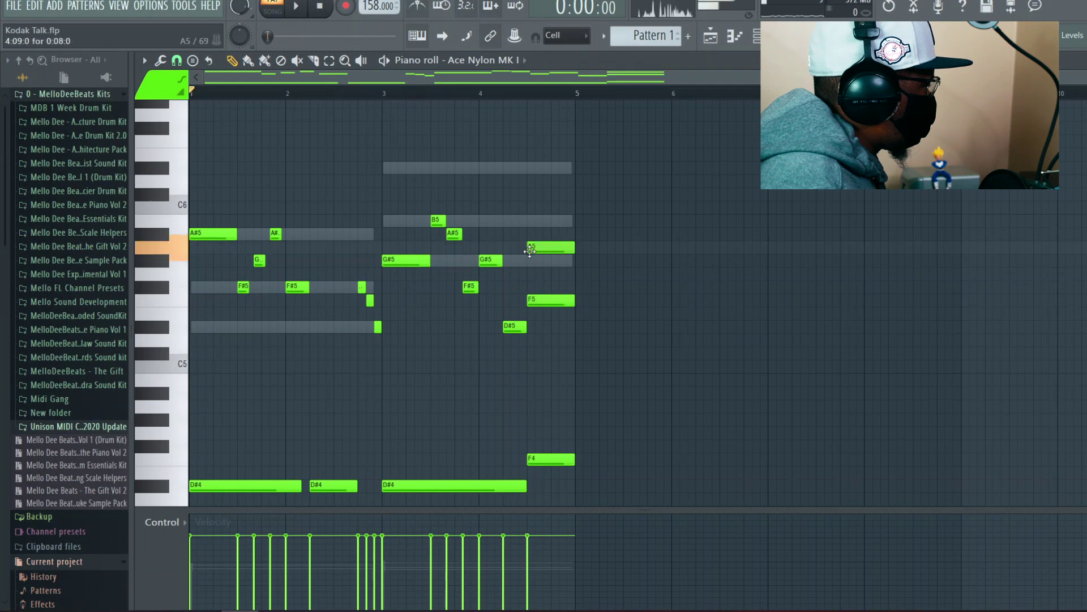
drag(530, 249, 530, 261)
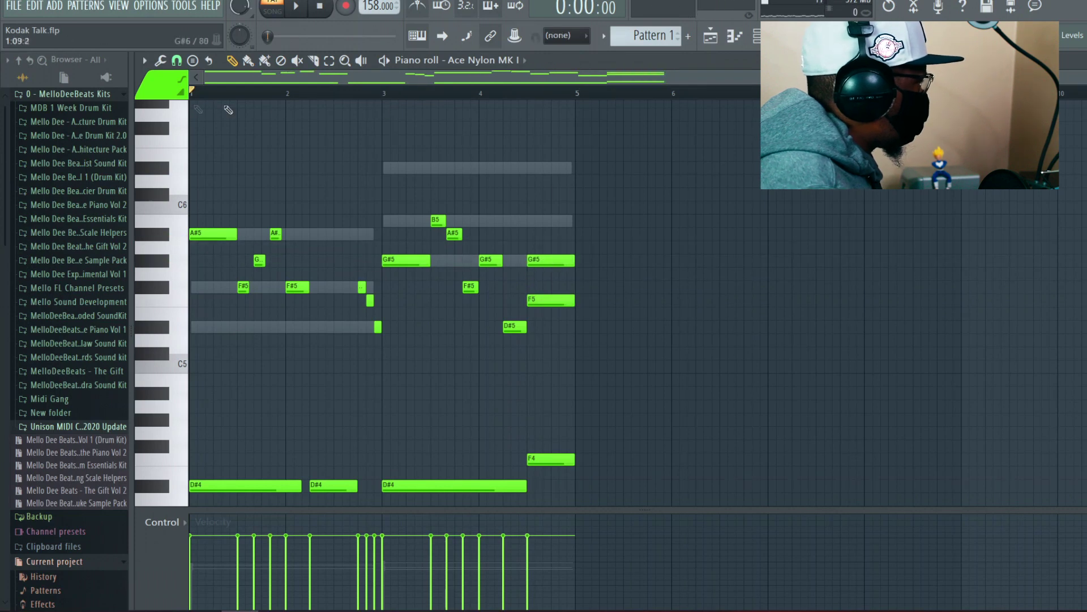
click(178, 61)
click(185, 76)
key(space)
drag(559, 263, 571, 264)
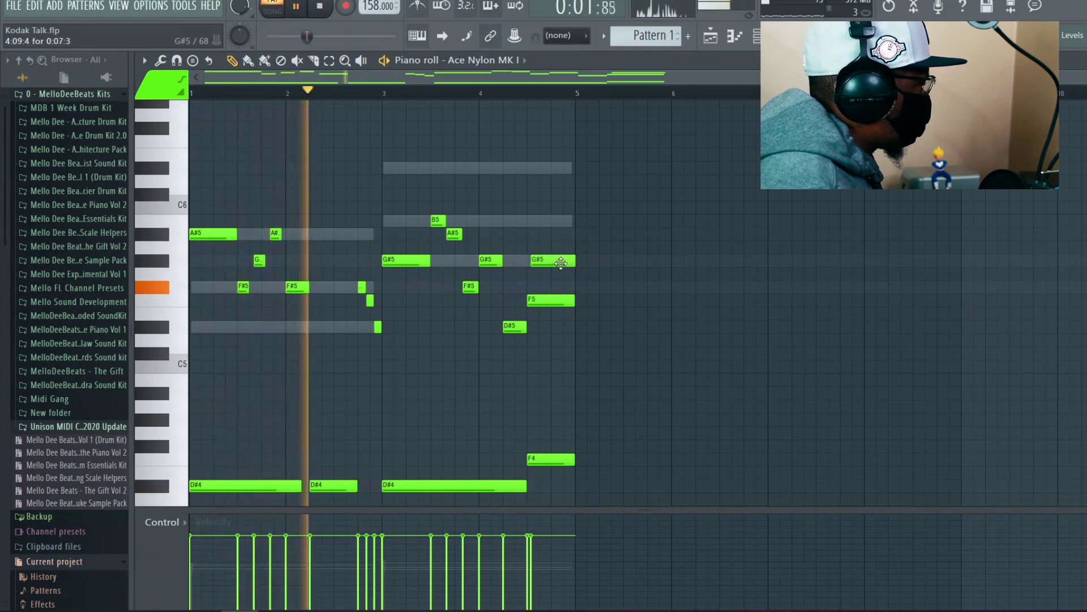
drag(573, 264, 571, 264)
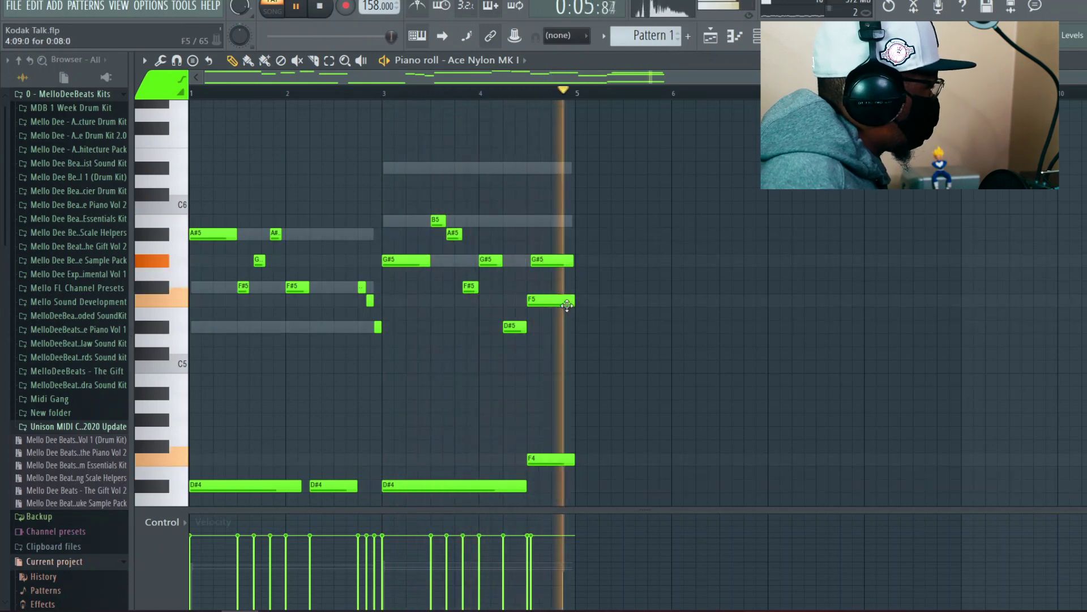
key(space)
- Set the piano roll snap to Main and the main snap to (none), then test moving the last G#5 note freely off the grid
click(176, 60)
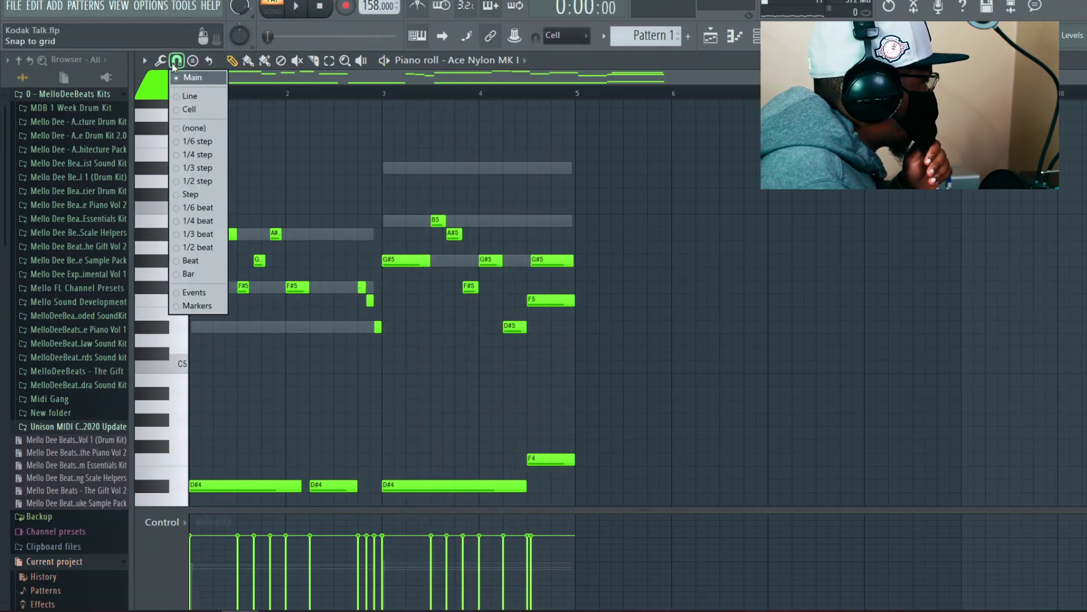
click(190, 81)
click(587, 35)
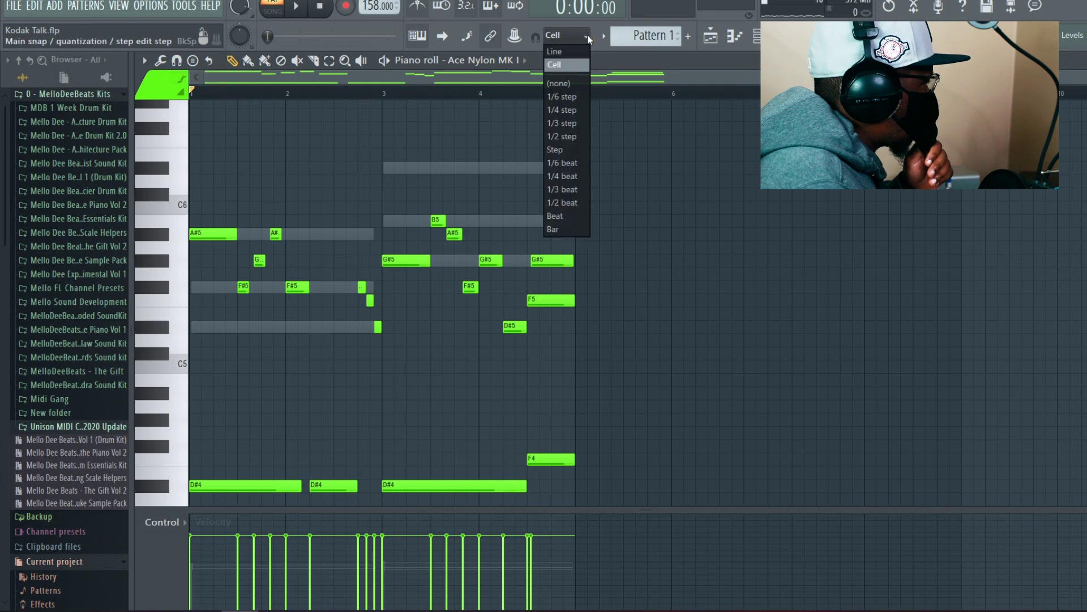
click(560, 83)
drag(543, 259, 549, 259)
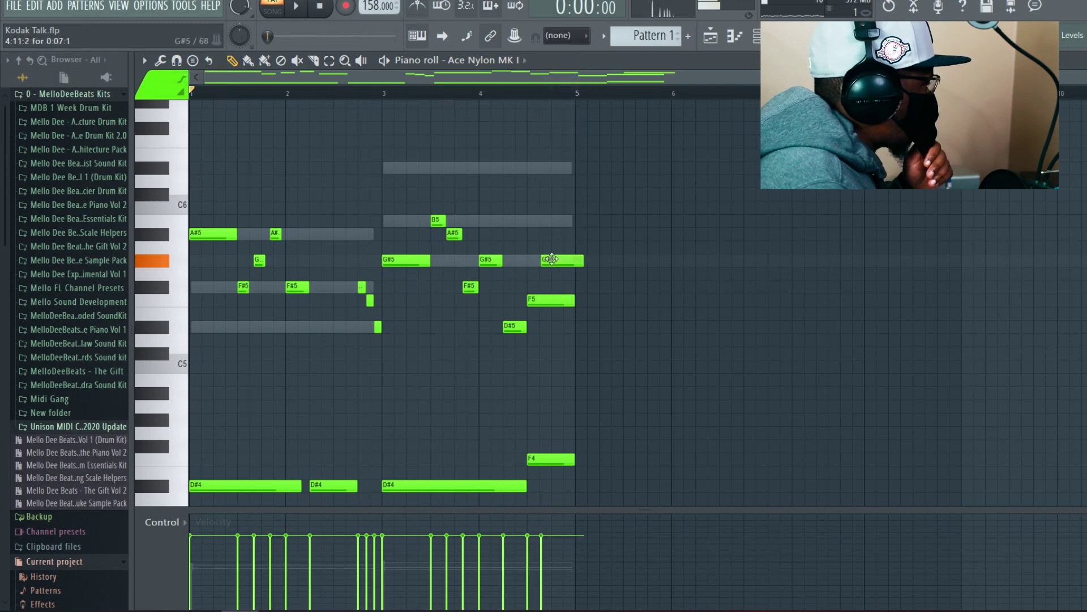
drag(541, 259, 542, 259)
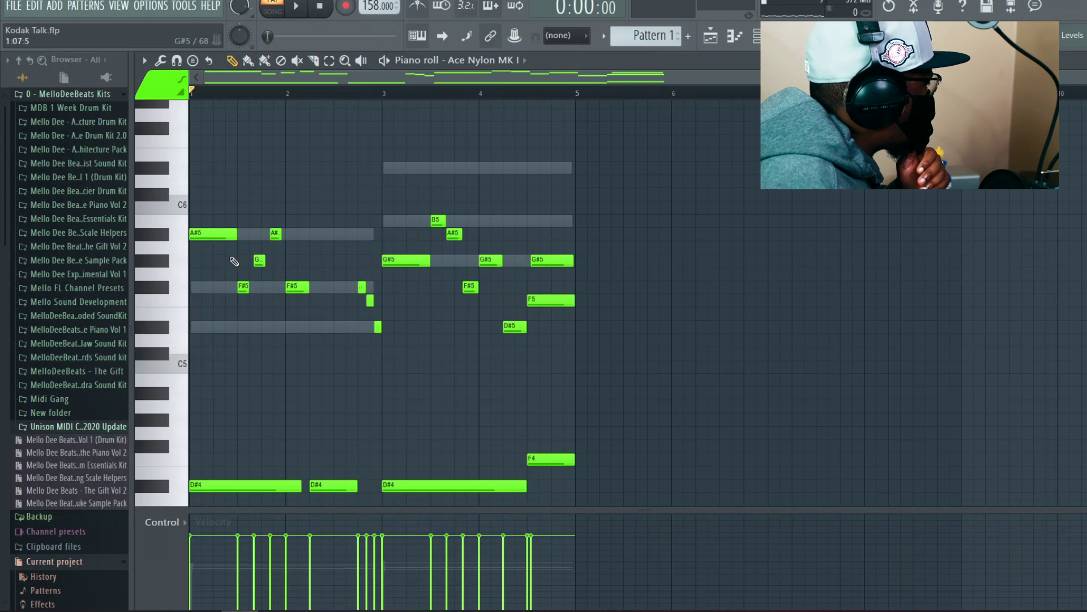
- Add a D#6 note above the opening A#5, starting slightly after the beat, and audition it
click(192, 327)
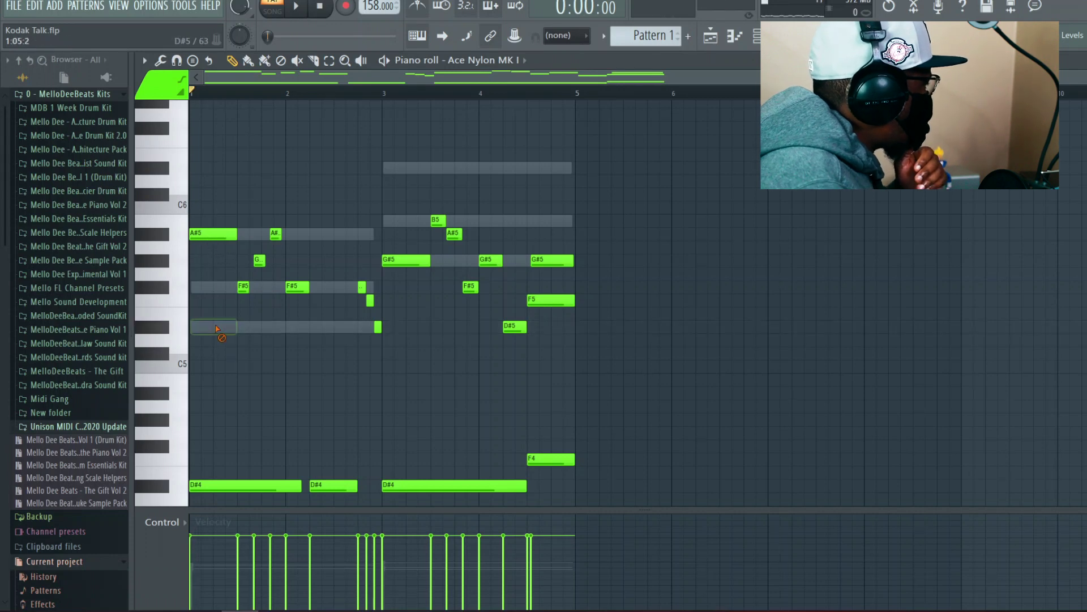
click(193, 169)
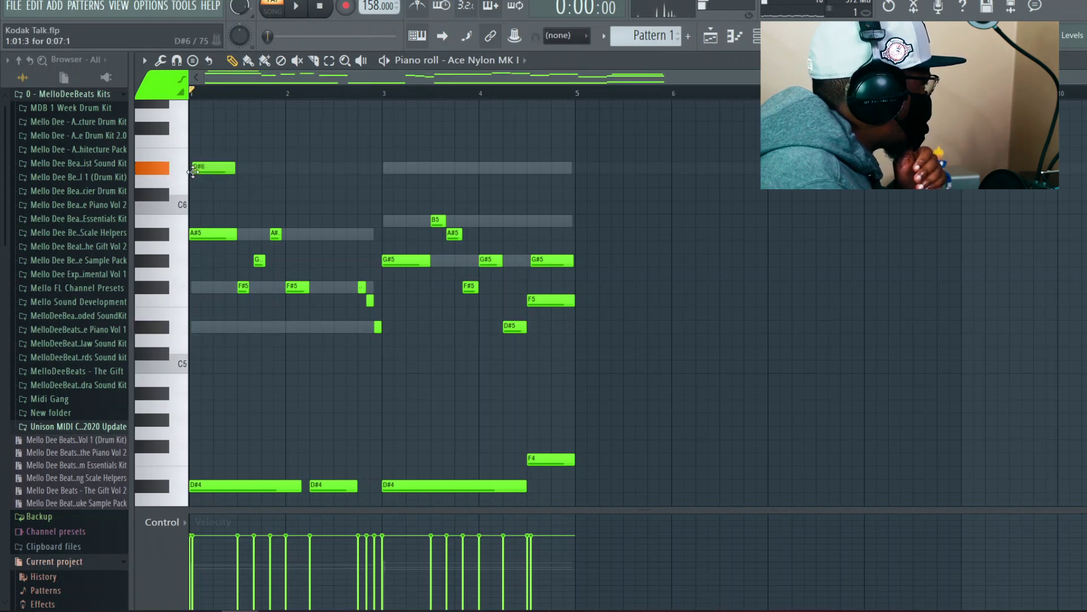
click(297, 9)
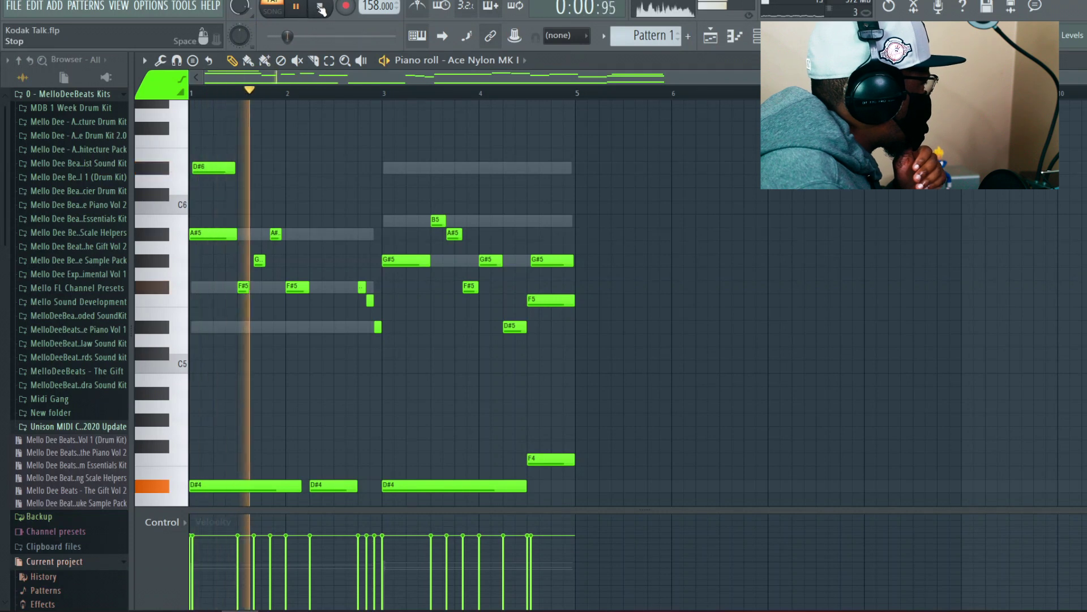
- Add a slightly late A#5 note in bar 2 extending nearly to bar 3, and lengthen the F#5 below it
click(325, 235)
drag(332, 235, 341, 235)
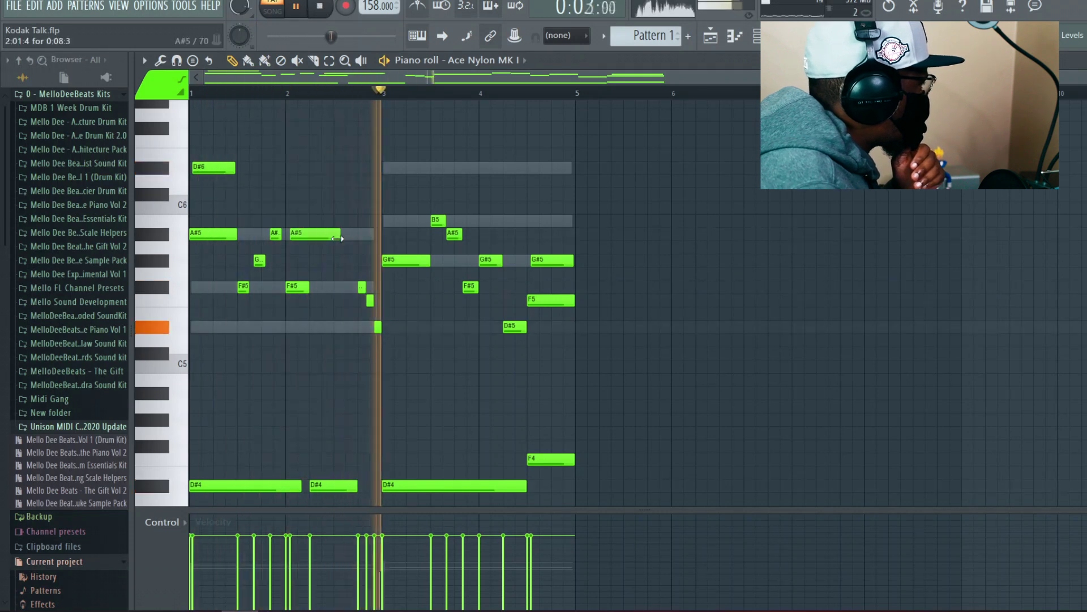
drag(308, 287, 353, 287)
drag(341, 234, 375, 252)
key(space)
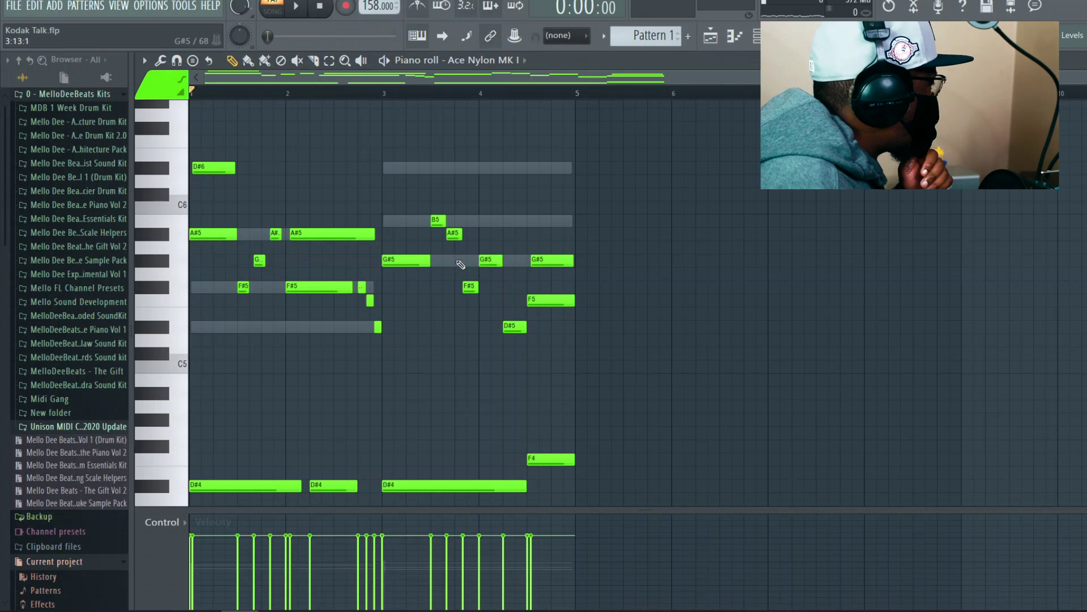
- Duplicate the four-bar melody into bars 5 to 8 and set the main snap to Cell
key(ctrl+b)
click(585, 35)
click(567, 59)
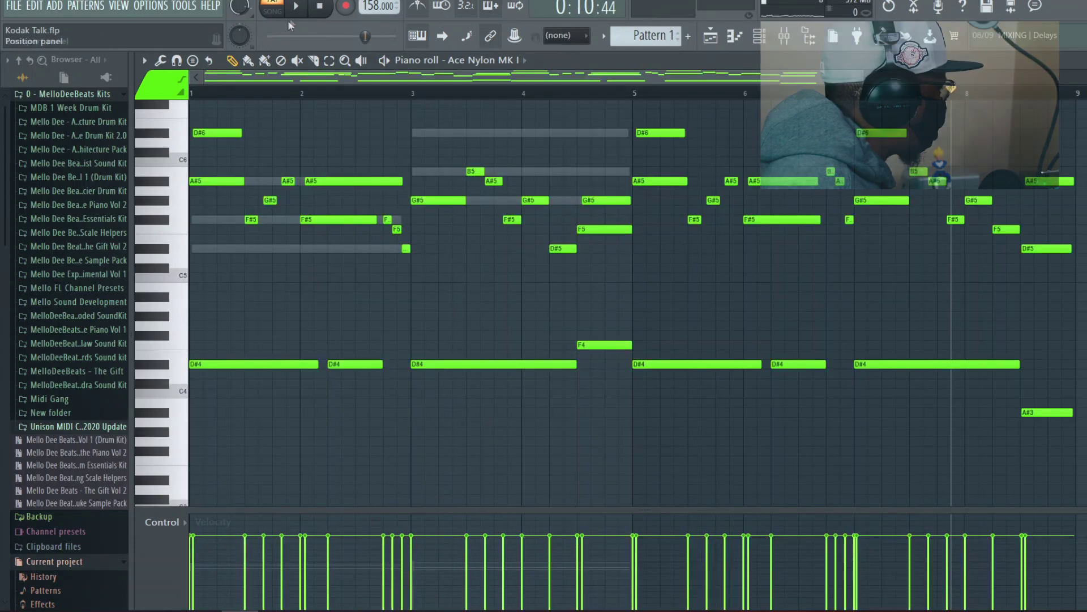
- Play back the eight-bar guitar pattern and look over the notes in the octaves above the melody
key(space)
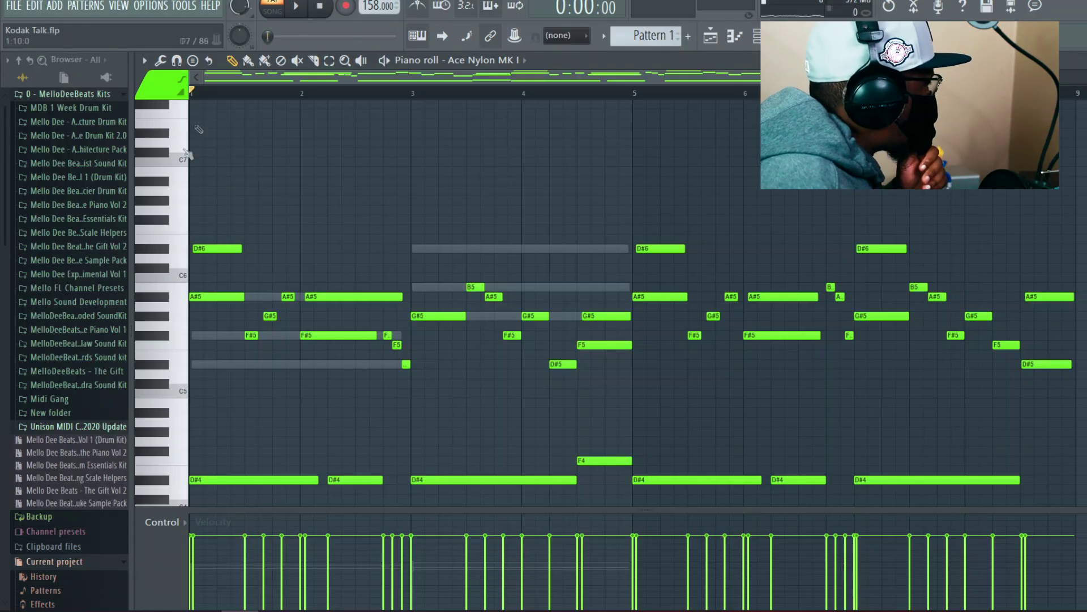
scroll(374, 172, up, 3)
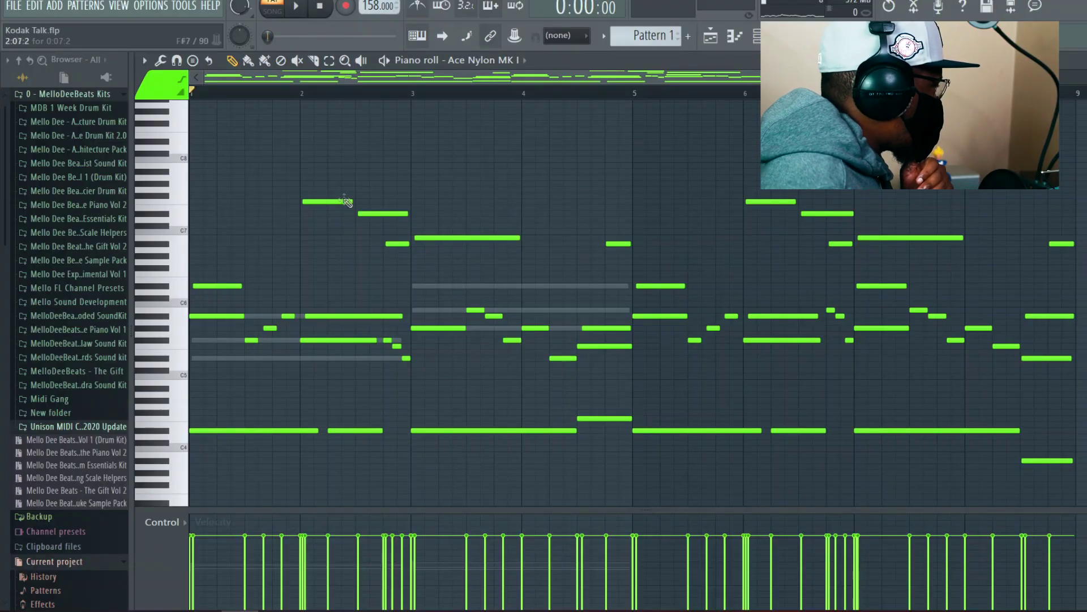
scroll(346, 201, down, 5)
scroll(350, 198, up, 6)
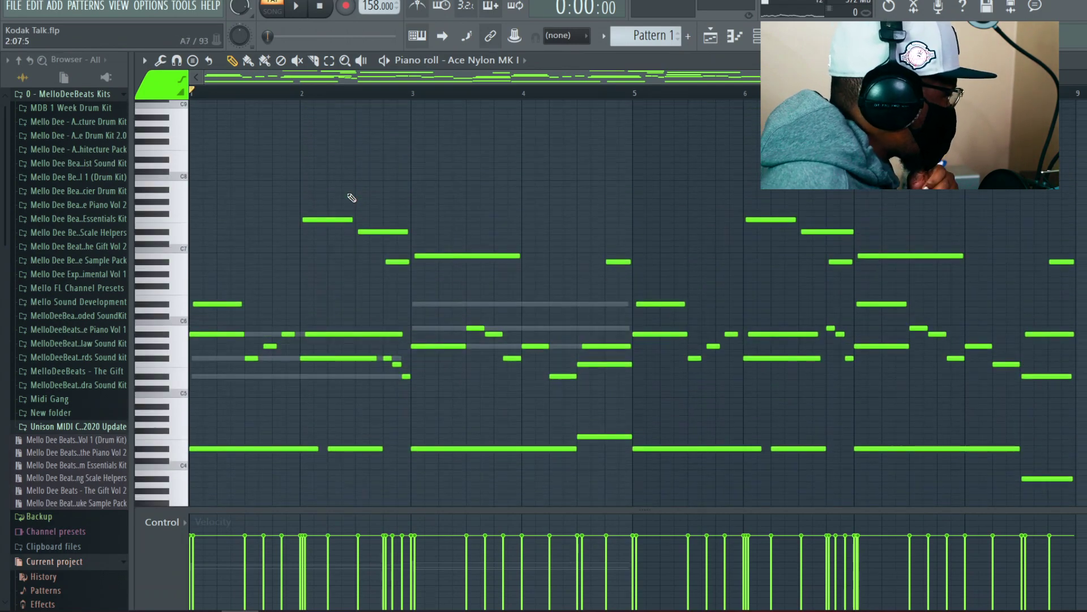
scroll(351, 198, down, 1)
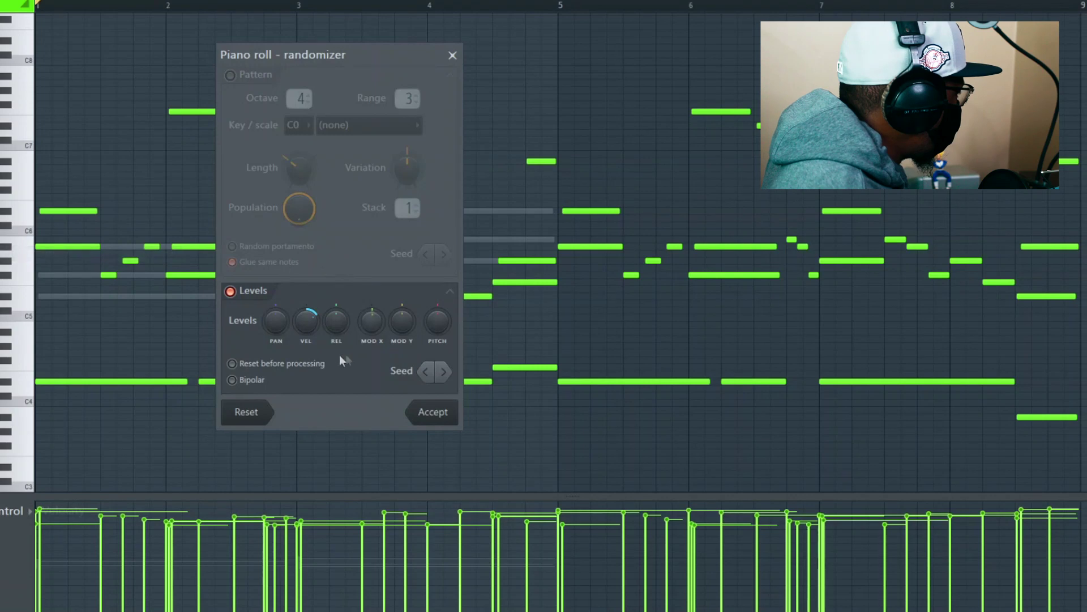
- Randomize the guitar notes' velocities with a negative velocity level, and run the randomizer a second time with a different level setting
drag(304, 321, 305, 349)
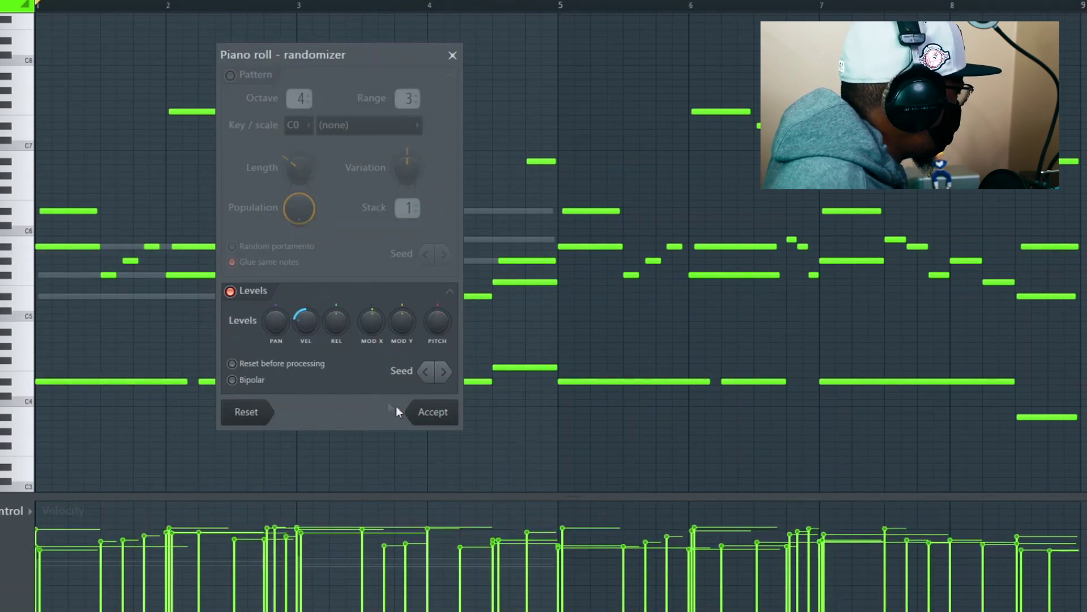
click(425, 414)
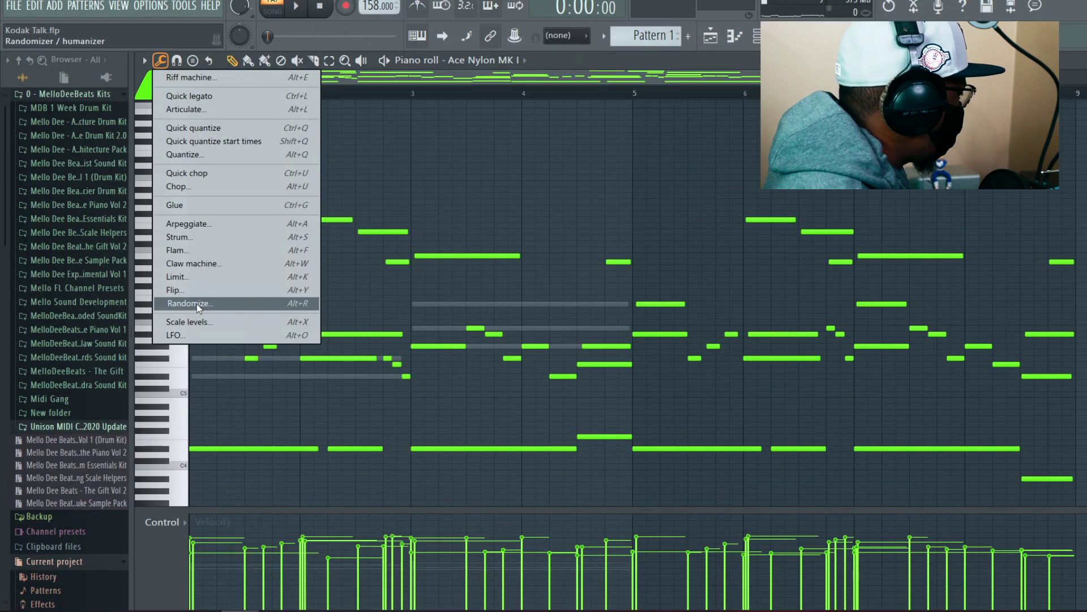
click(196, 304)
drag(416, 368, 416, 351)
click(526, 437)
- Shorten the lower of the two opening sitar notes in bar 1 during playback and leave the sitar's piano roll
key(space)
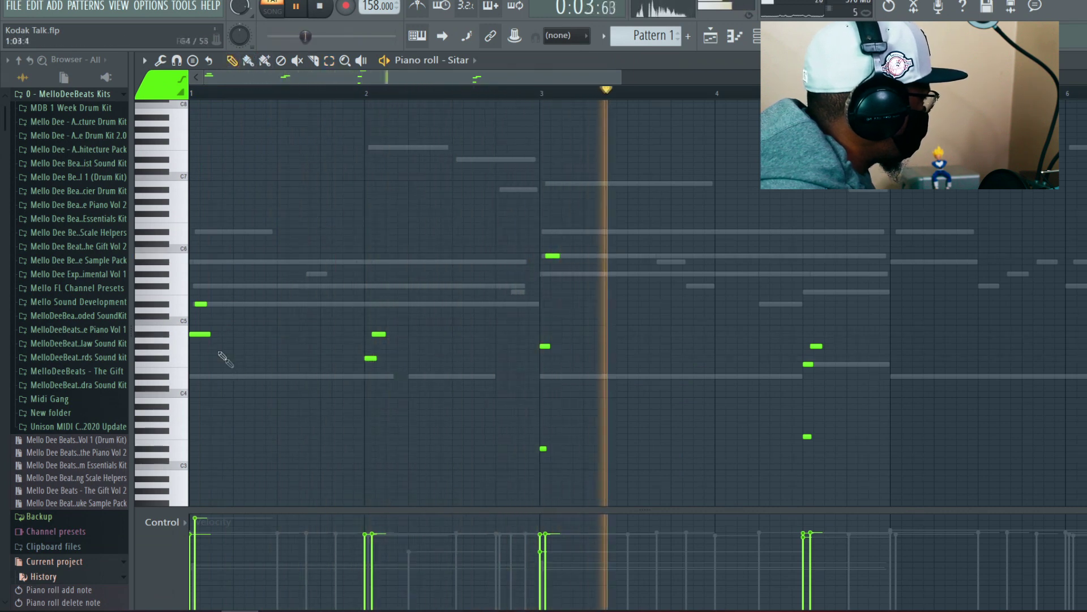
click(209, 335)
drag(209, 336, 201, 335)
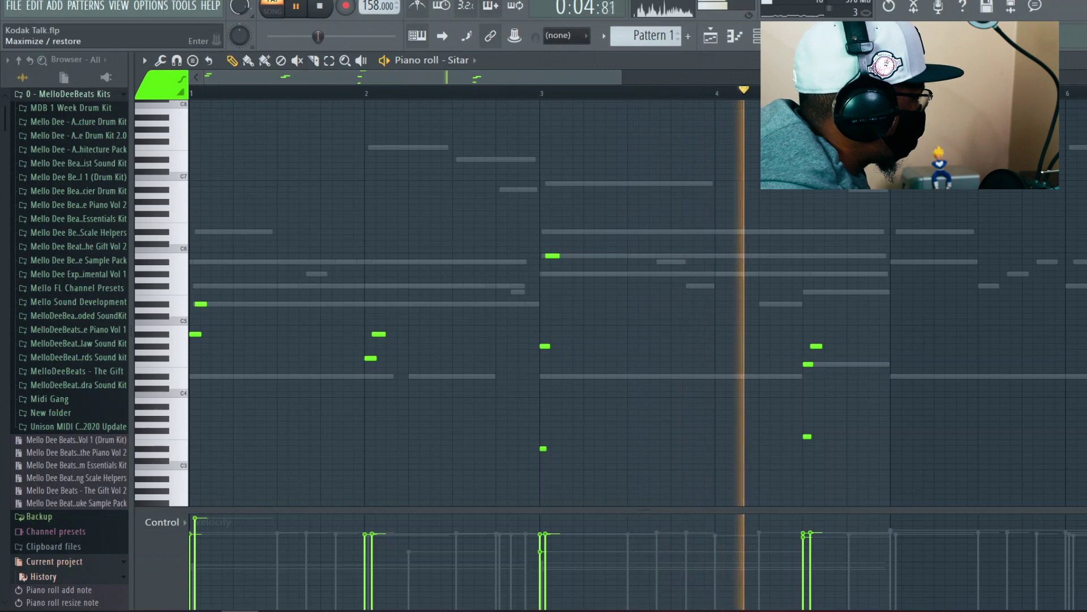
click(1081, 60)
key(space)
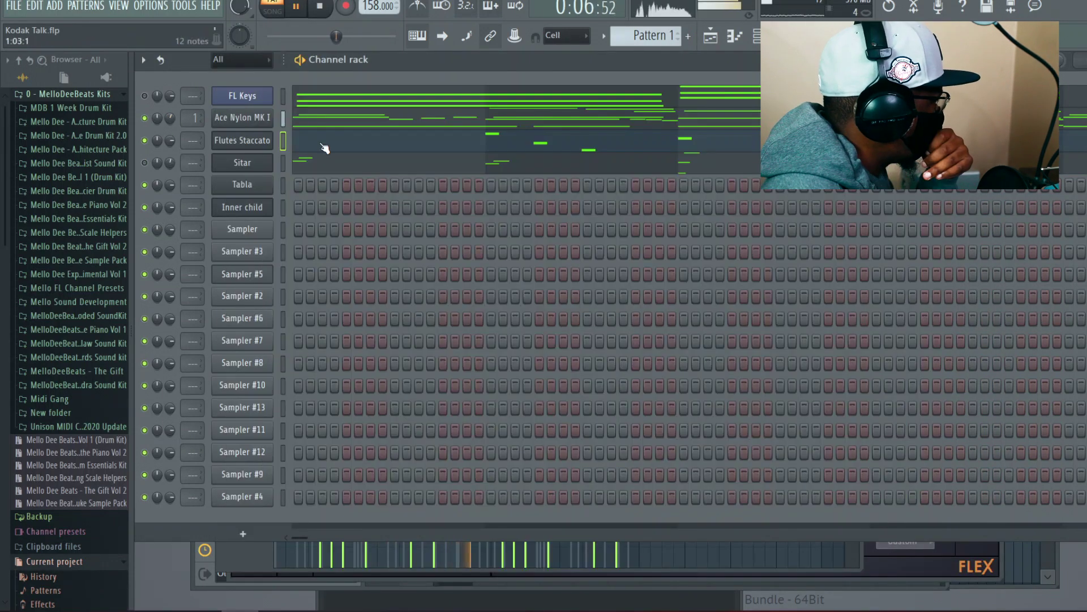
- Open the Flutes Staccato part in a maximized piano roll and listen to it with the other melodies
click(328, 143)
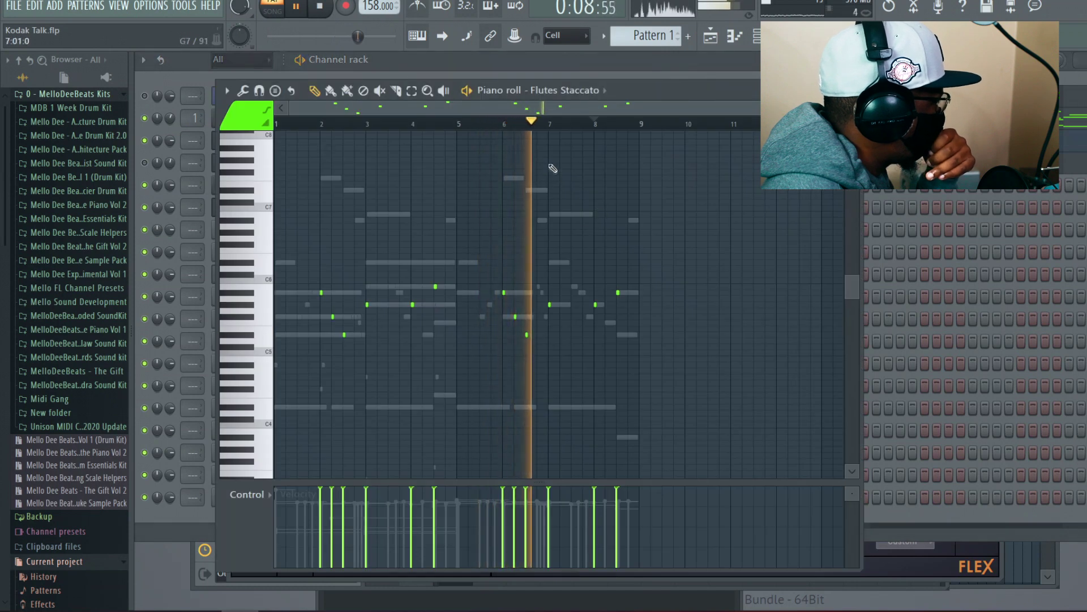
click(837, 90)
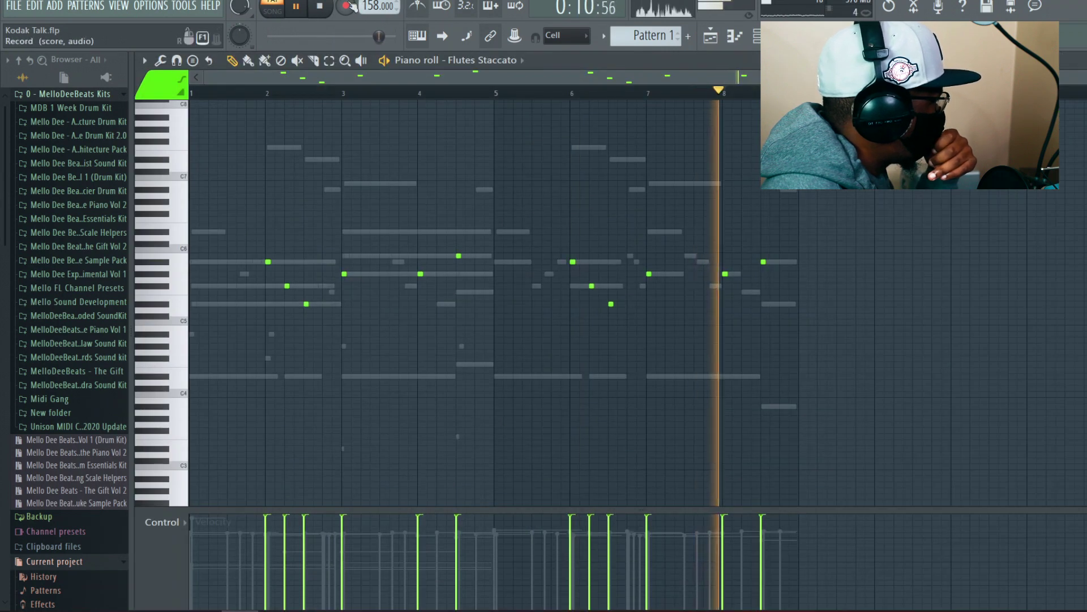
click(320, 8)
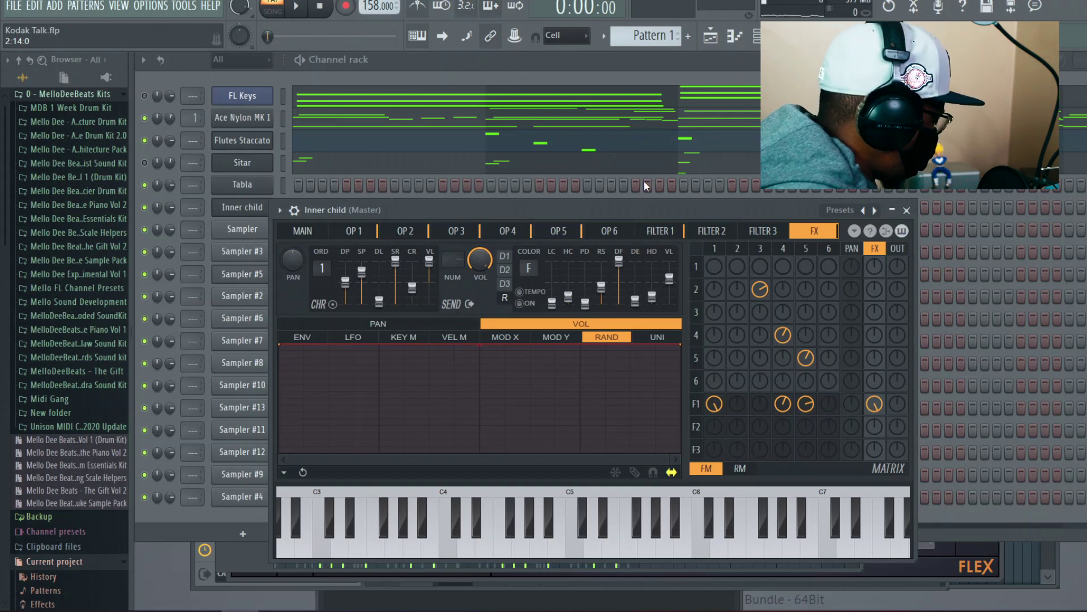
- Raise the middle note of every Inner child chord by one octave, audition the chords and restore the piano roll window
click(530, 106)
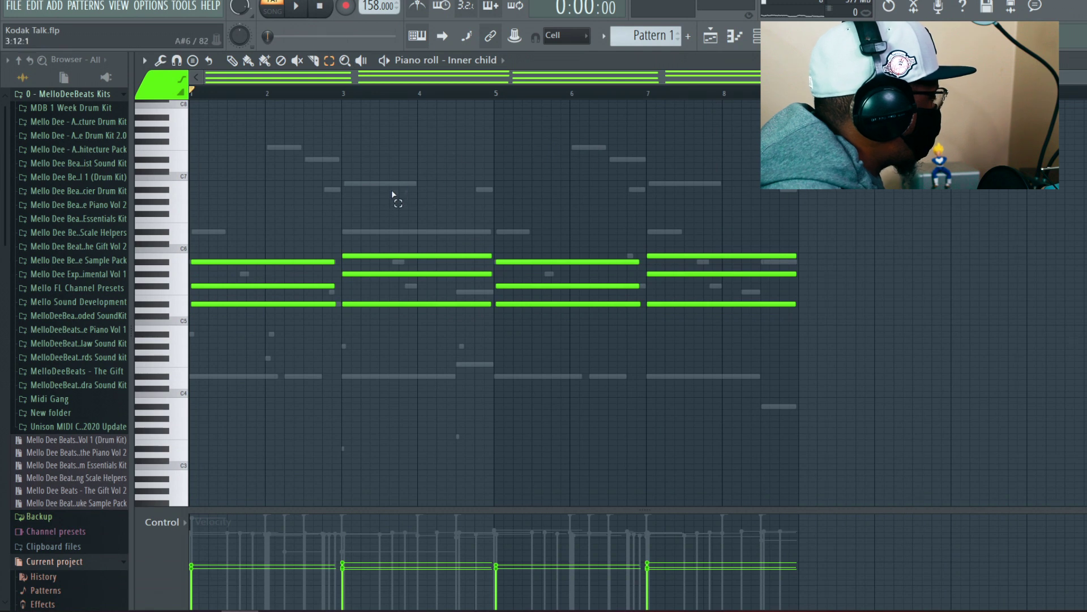
drag(287, 272, 667, 295)
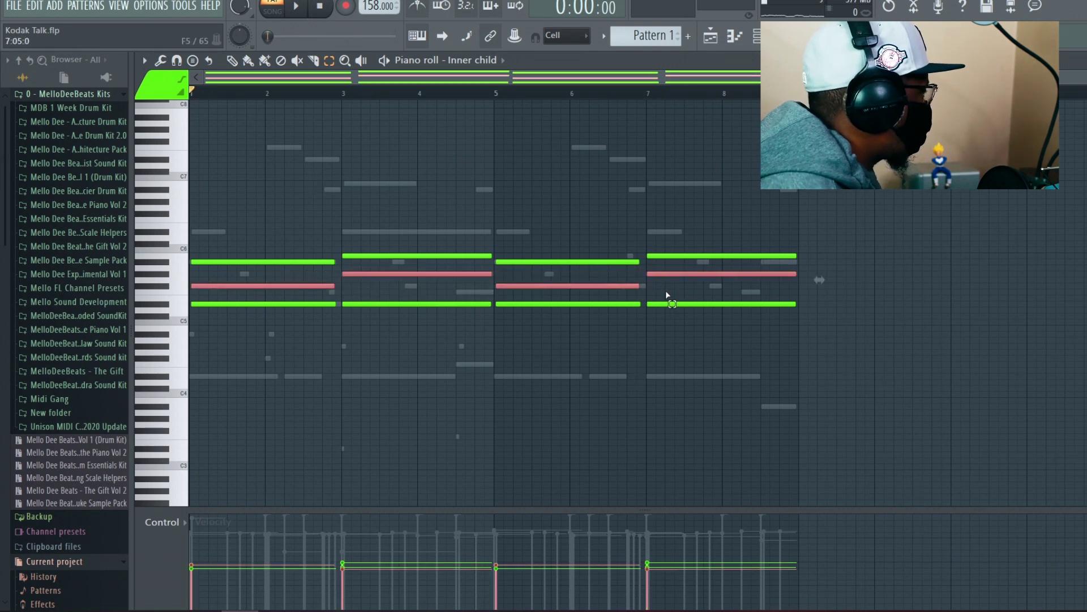
key(ctrl+Up)
ctrl+click(427, 91)
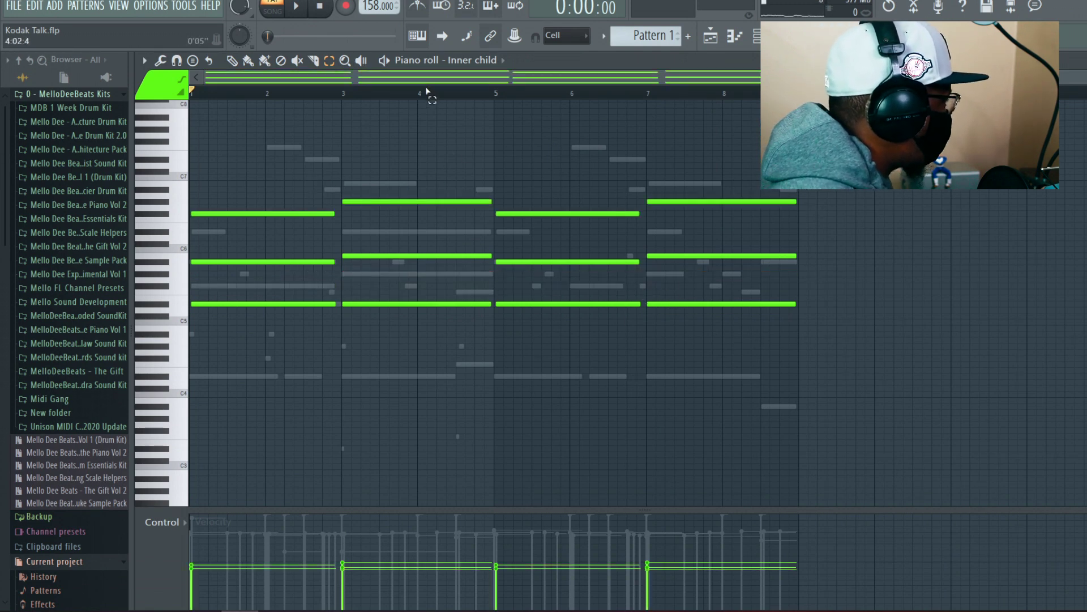
key(space)
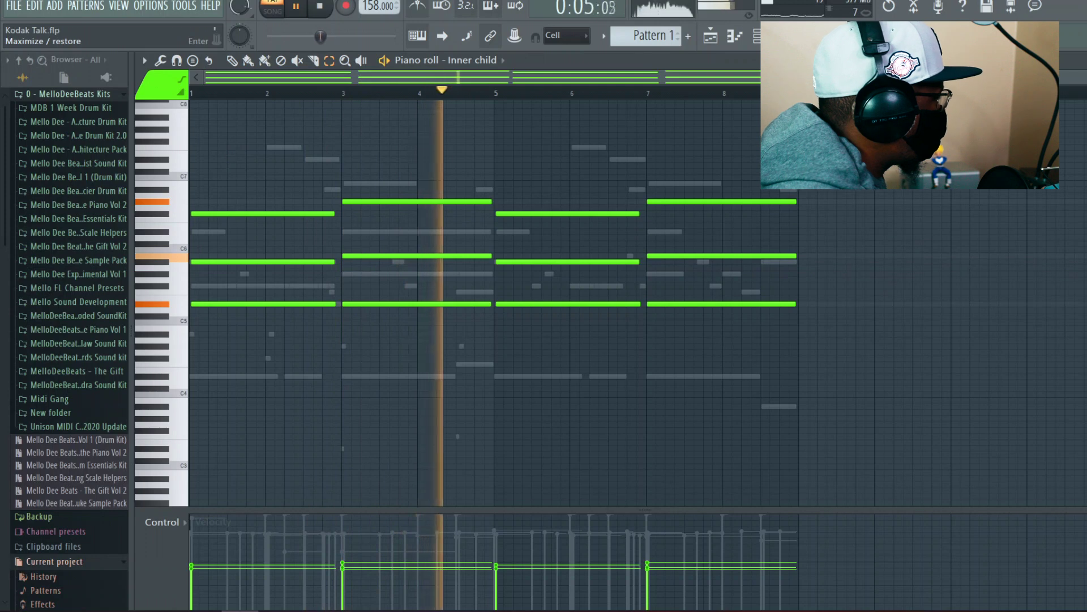
key(space)
key(Return)
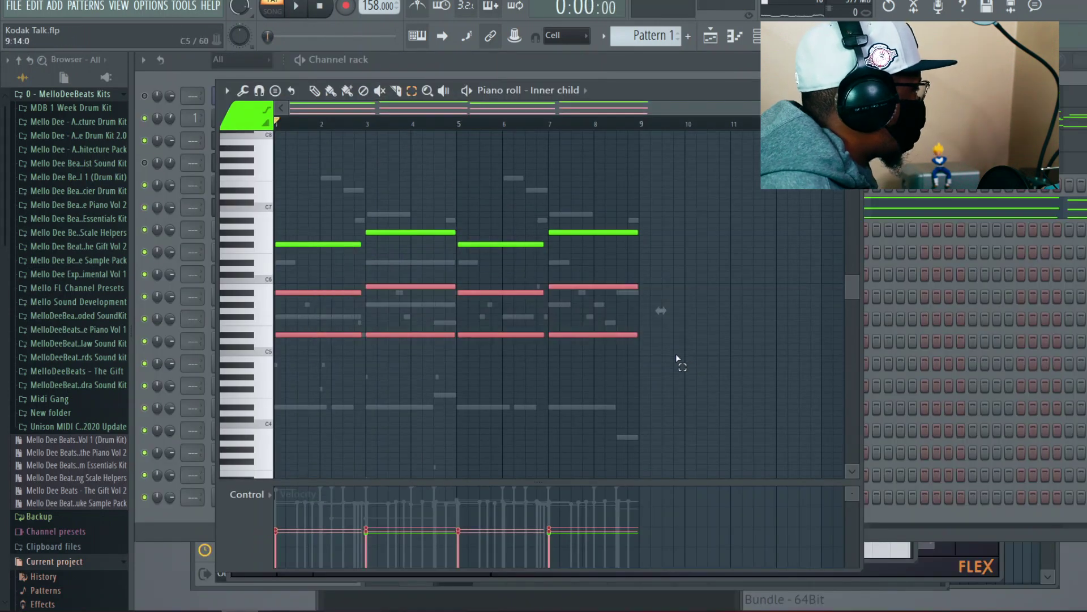
- Copy the lower two notes of each Inner child chord one octave down, nudge the copies back into line and audition them
key(ctrl+c)
key(ctrl+v)
key(ctrl+Down)
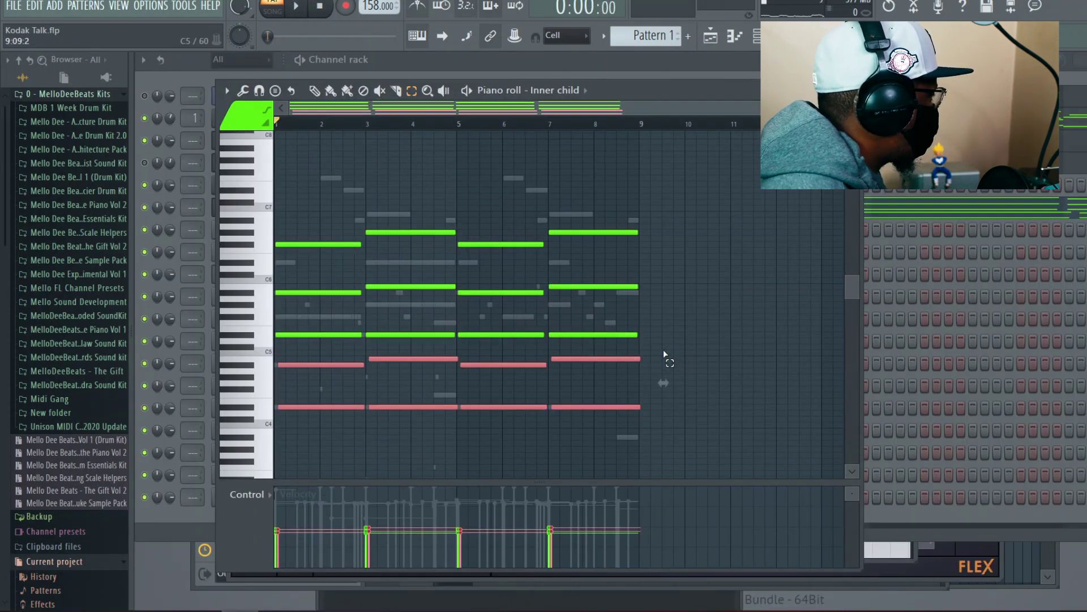
key(shift+Left)
key(space)
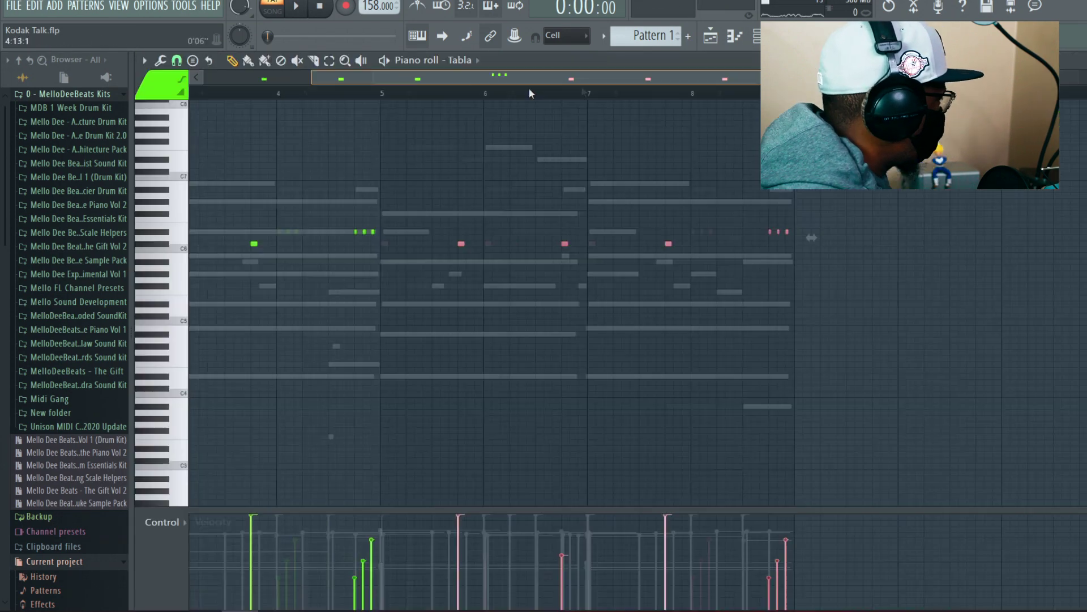
- Return to the start of the pattern and play back the Tabla part with the other melodies
drag(532, 89, 327, 85)
key(space)
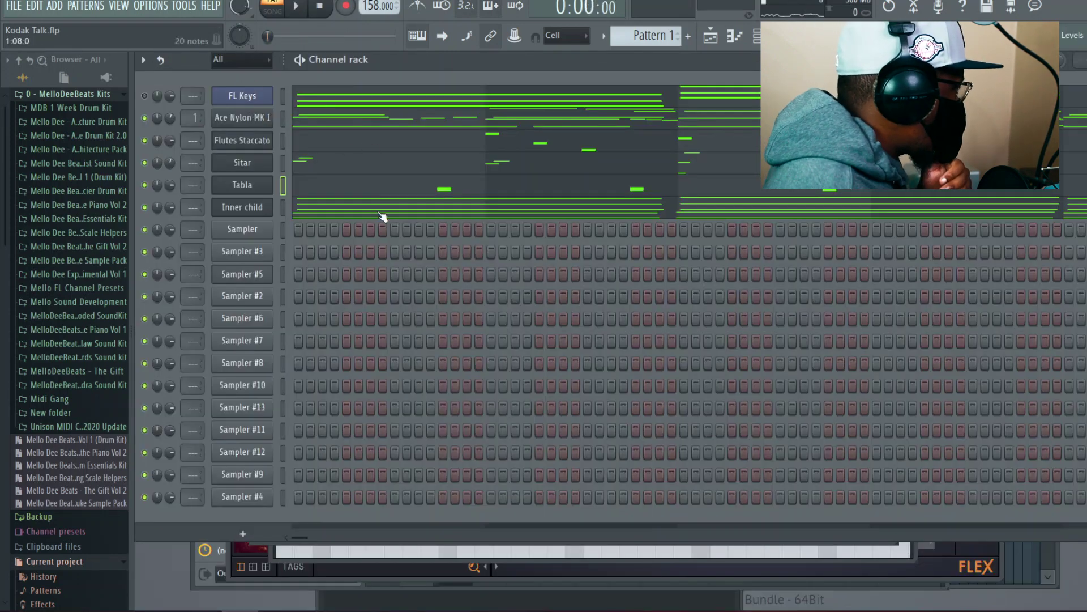
- Open the mixer and audition Fruity Delay 3 on the Ace Nylon Lite track
key(F9)
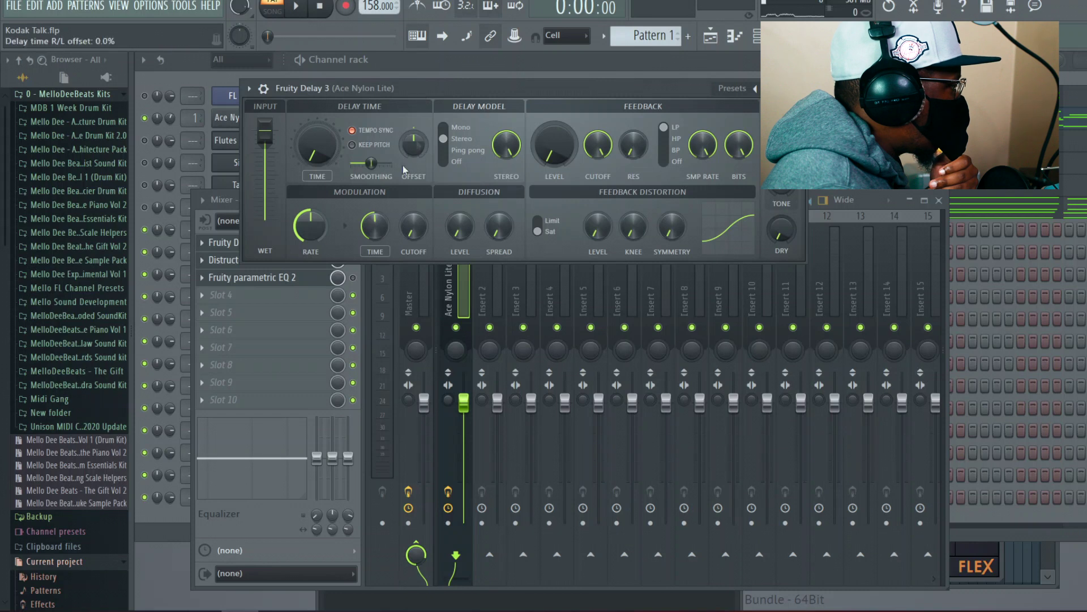
key(space)
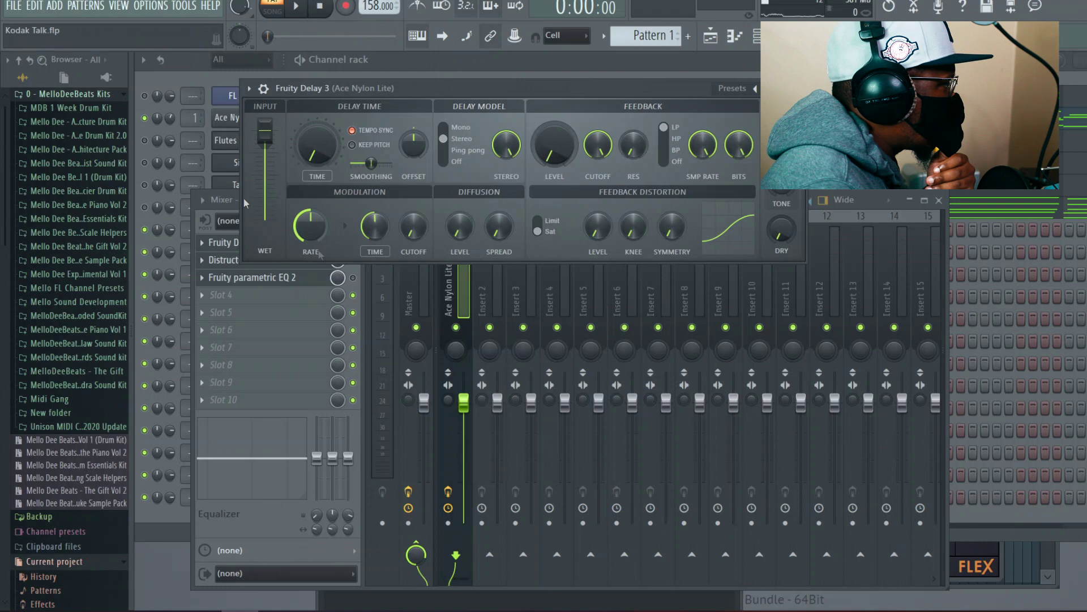
- Enable Distructor on the Ace Nylon Lite mixer track and review its Harmor Hill distortion settings
click(365, 268)
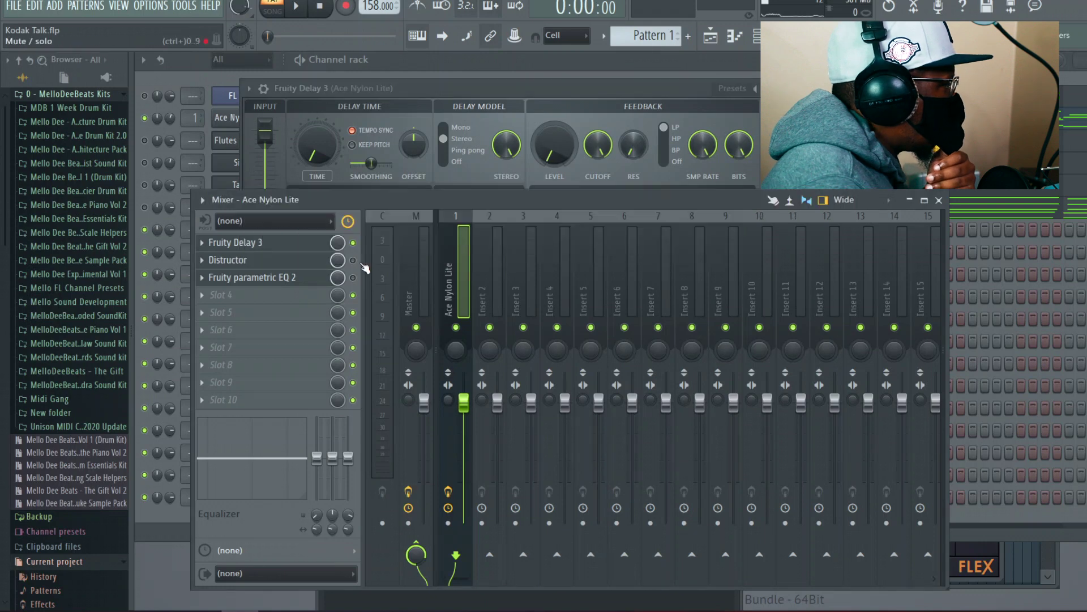
click(311, 266)
click(263, 198)
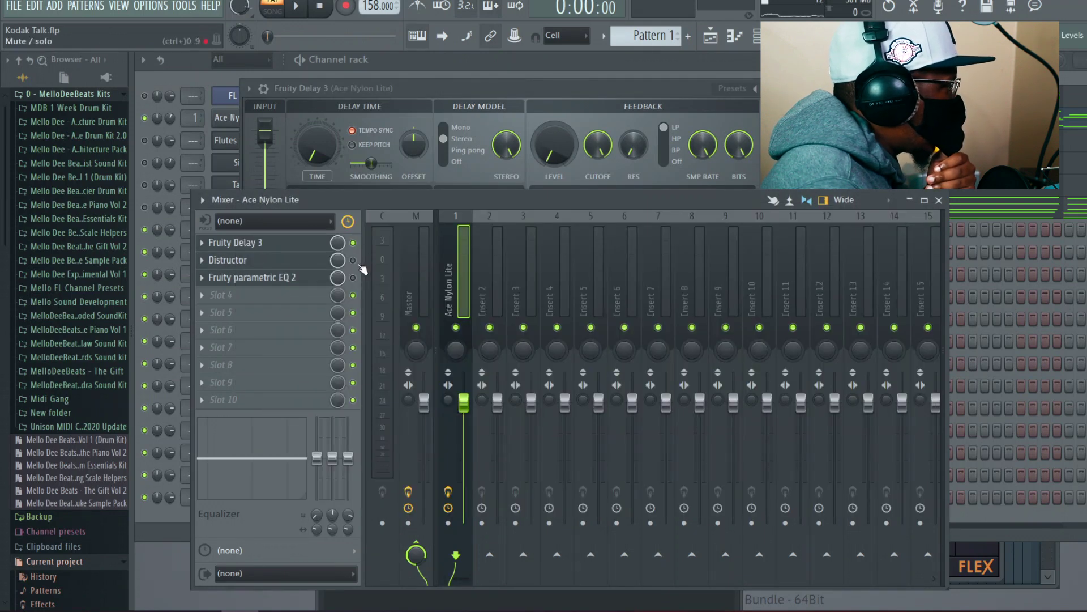
click(305, 265)
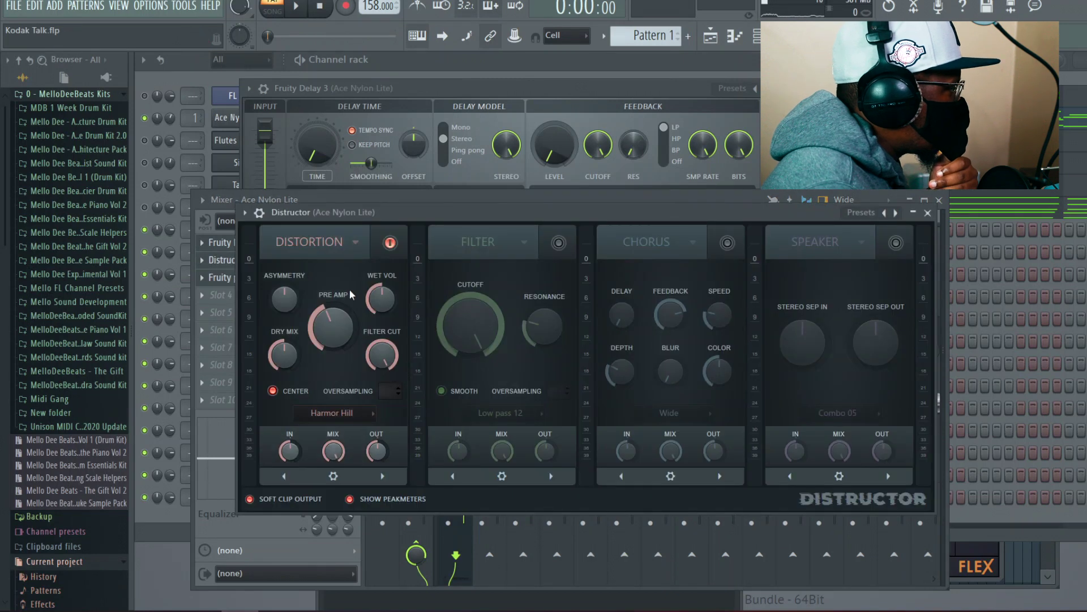
click(266, 201)
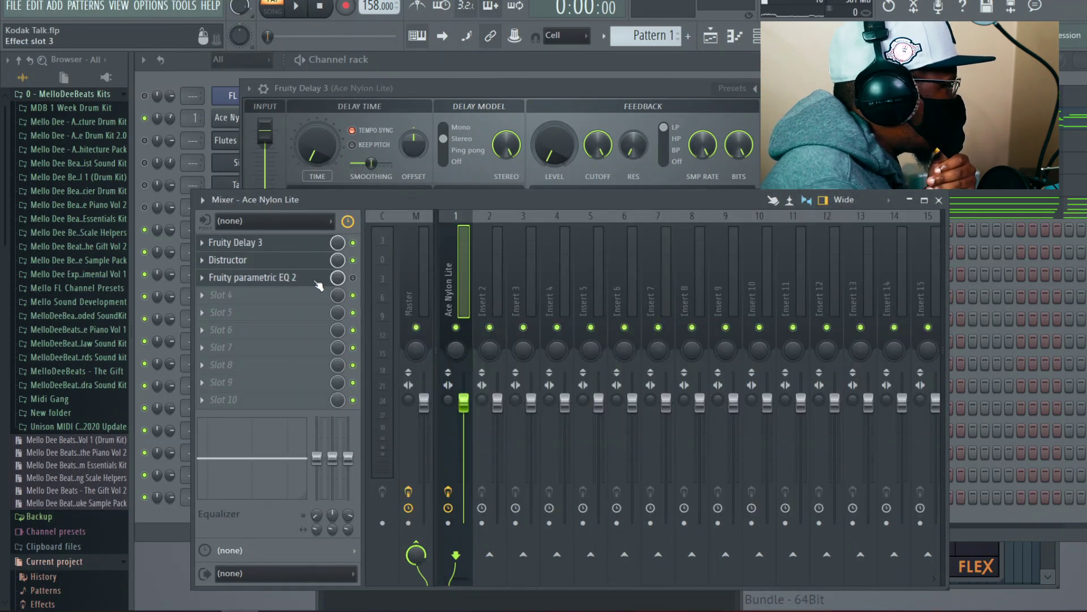
- Complete the guitar's effects chain with Fruity parametric EQ 2 and Fruity Convolver using the IMP Lex - Medium Ambience impulse
click(320, 283)
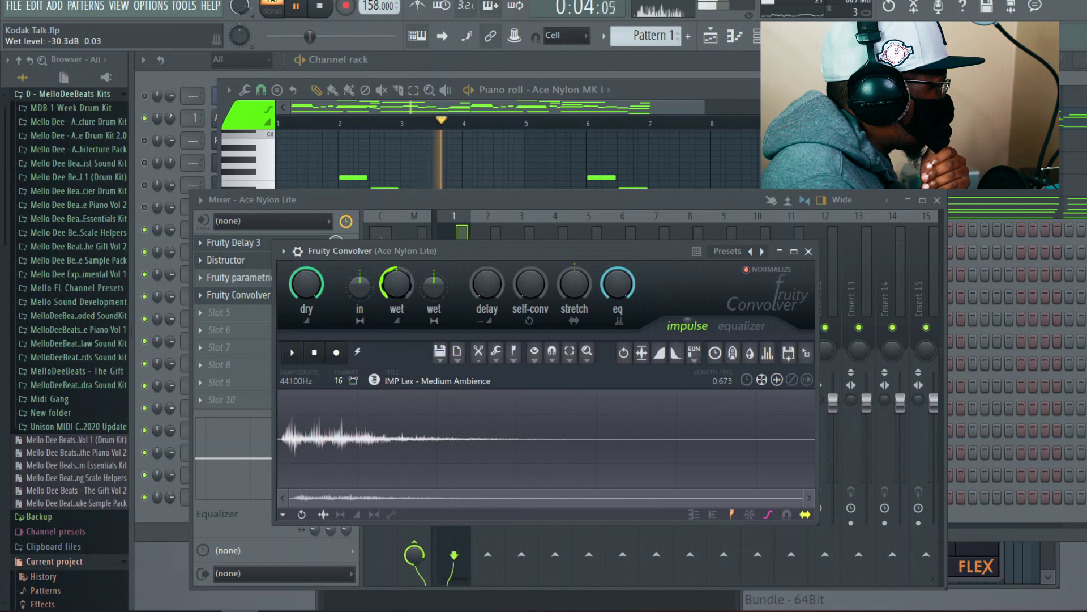
click(808, 251)
key(space)
- Route the selected Sitar channel to mixer insert 2
click(196, 87)
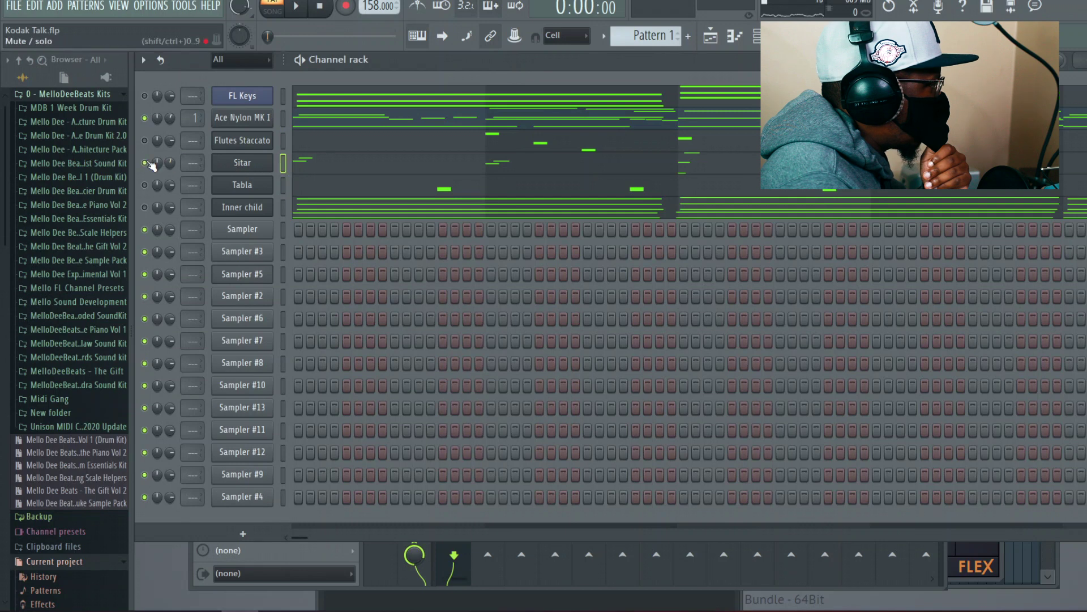
click(944, 555)
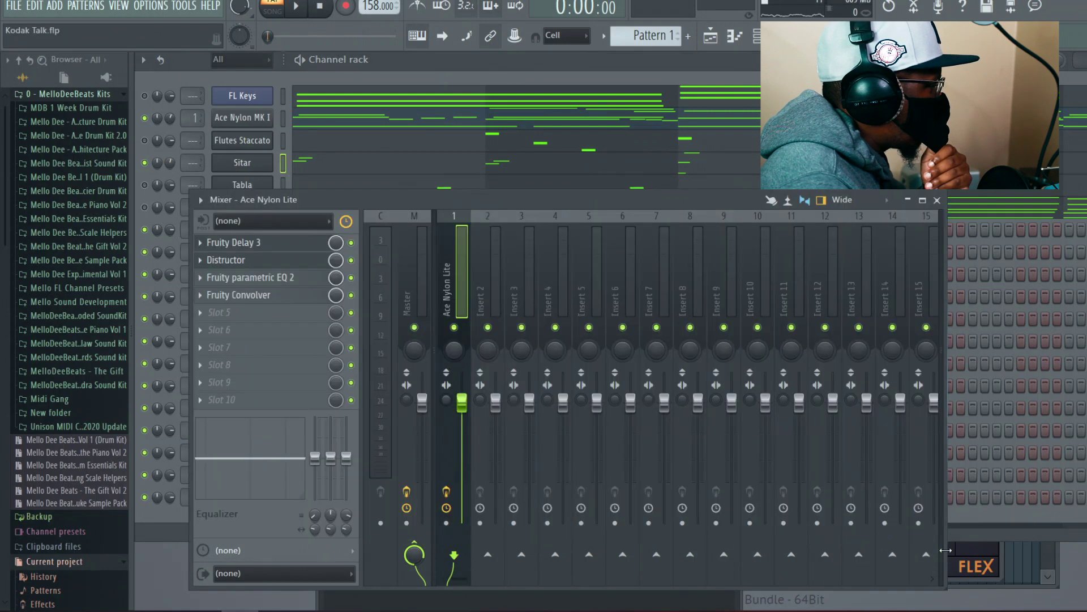
right_click(502, 340)
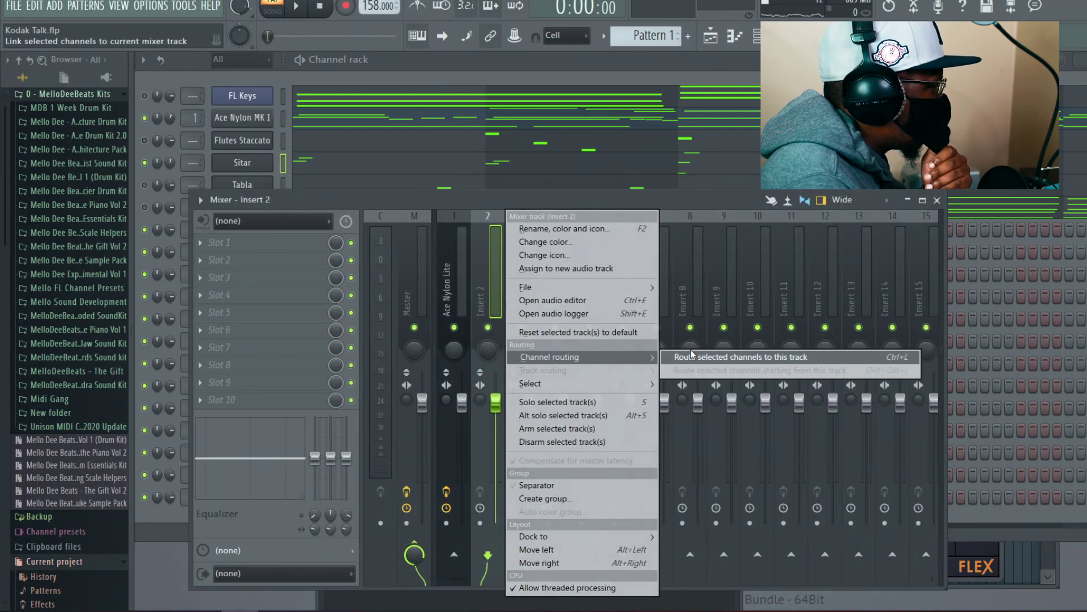
click(736, 355)
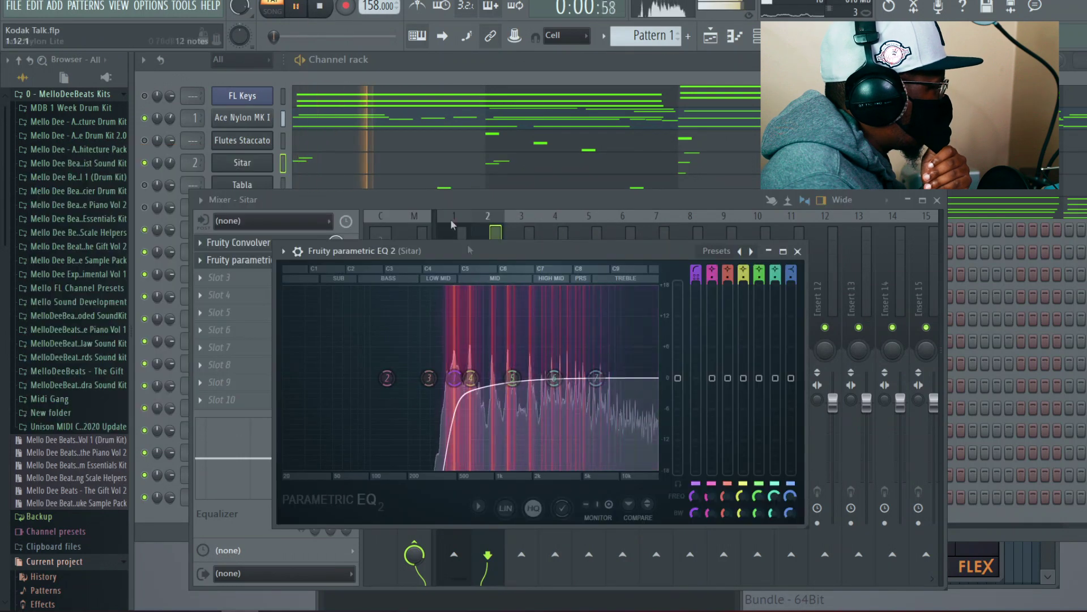
- Raise band 6 of the sitar's parametric EQ and load Fruity Stereo Enhancer into the track's third effect slot
drag(555, 378, 599, 356)
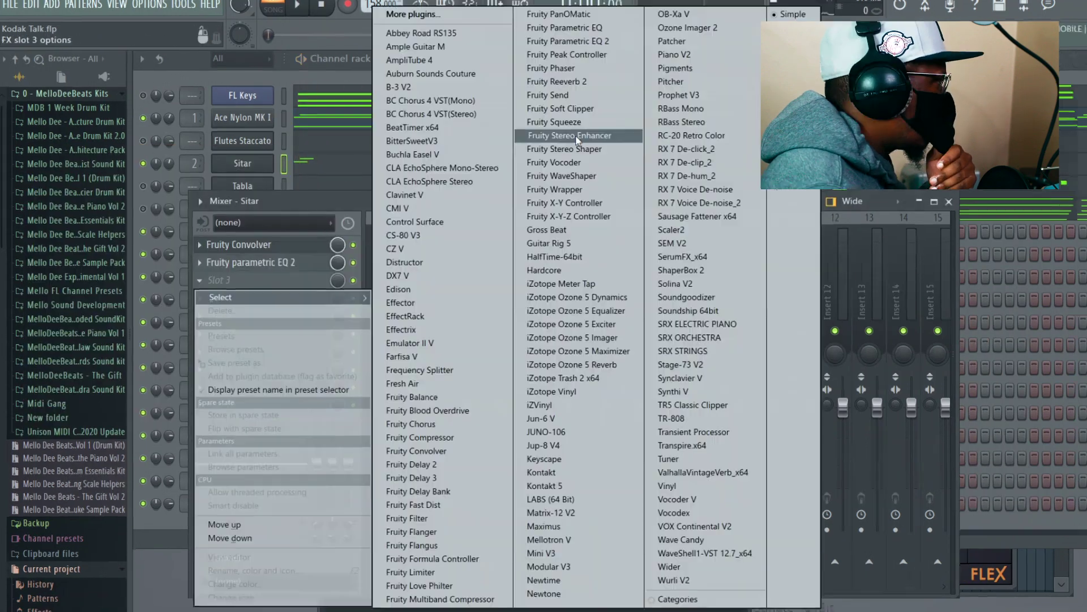
click(575, 138)
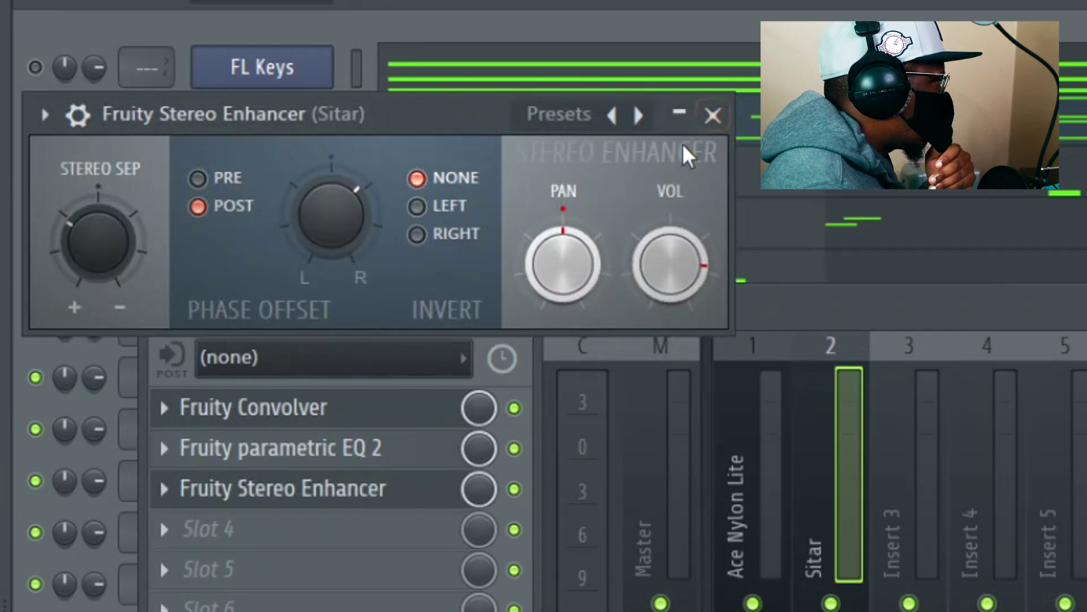
click(714, 117)
- Turn the Phase Offset of the sitar's Fruity Stereo Enhancer further toward R while the pattern plays
key(space)
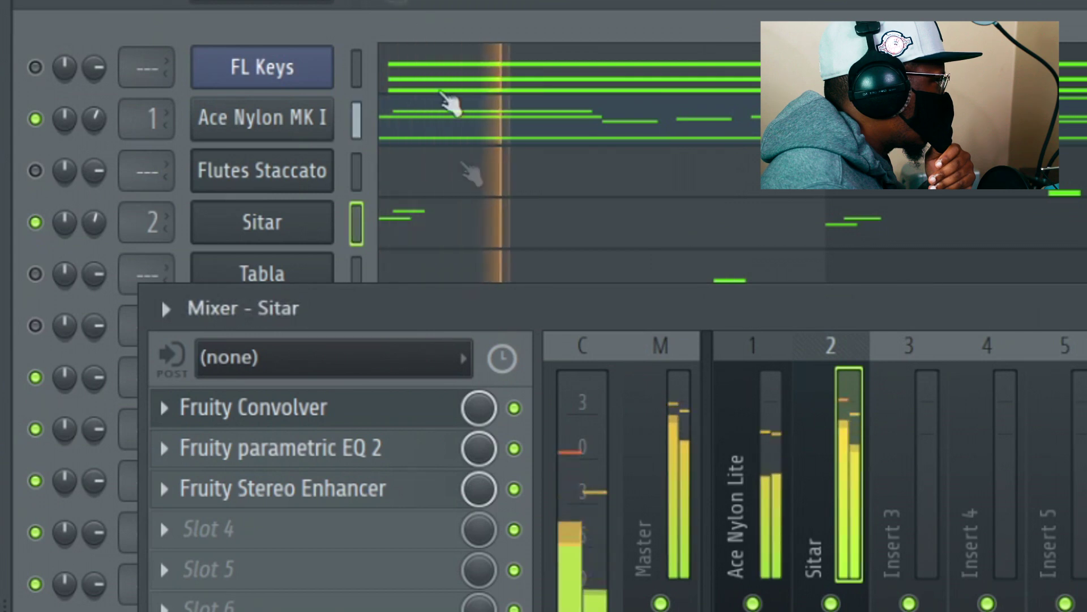
click(376, 498)
drag(342, 228, 343, 187)
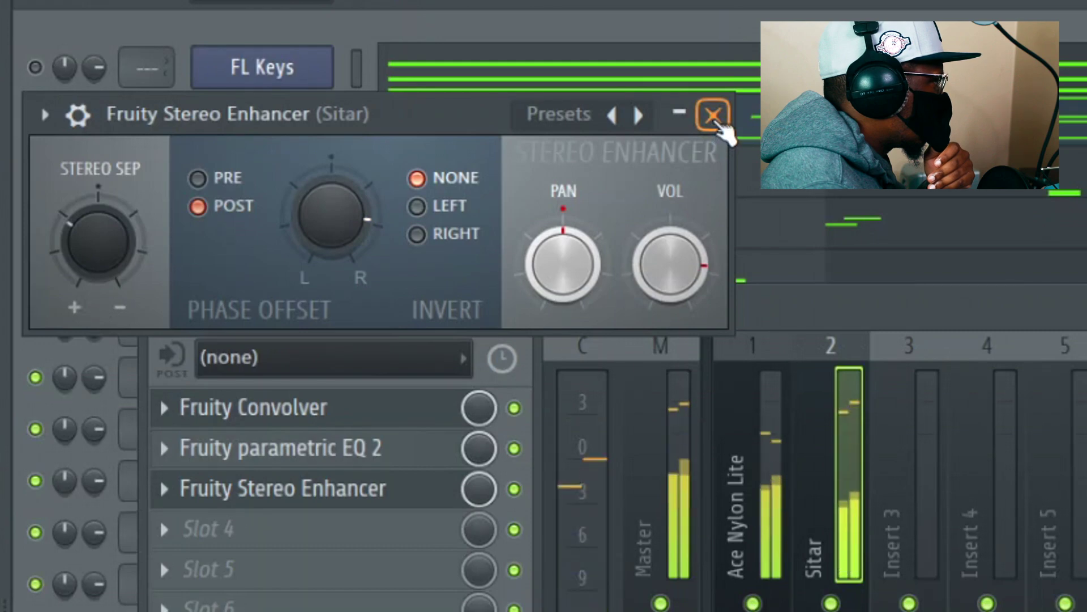
- Close the sitar's Fruity Stereo Enhancer, open the Sitar notes in the piano roll and paste the copied notes
click(713, 126)
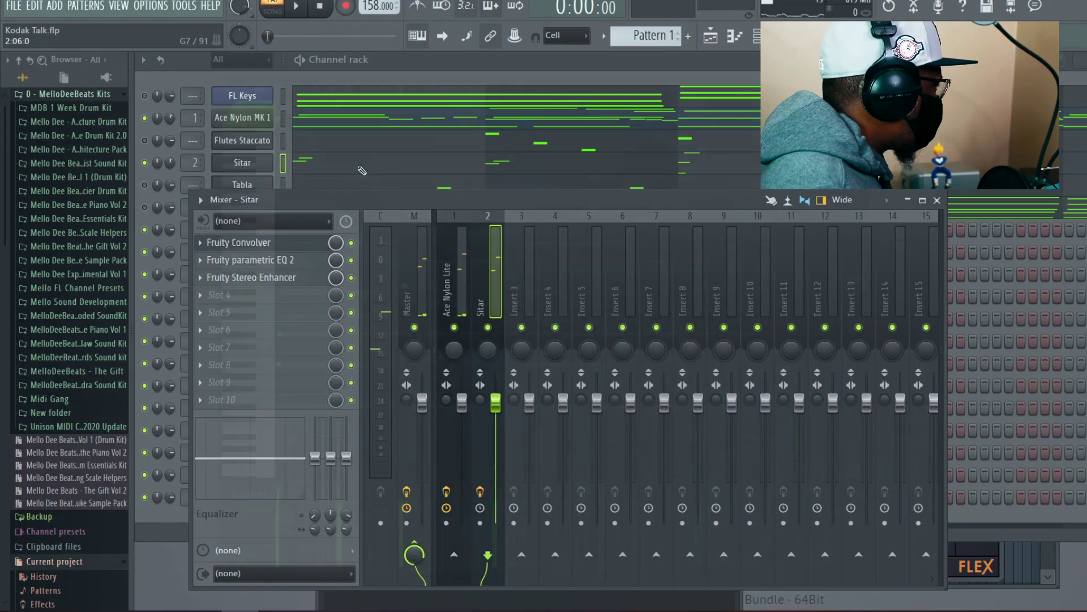
click(362, 171)
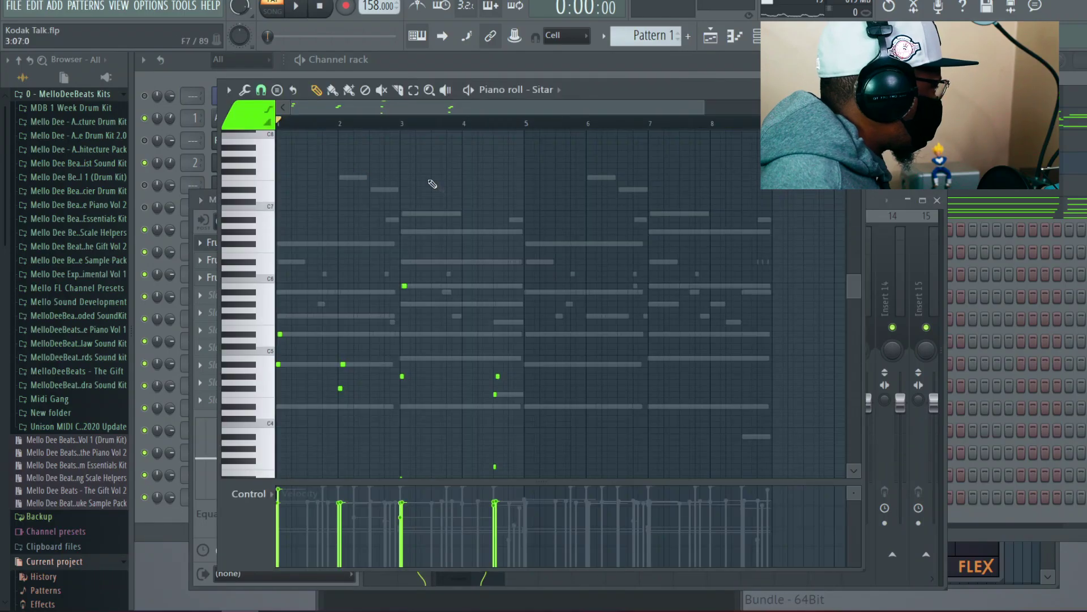
drag(658, 98, 669, 95)
key(ctrl+v)
scroll(779, 148, left, 5)
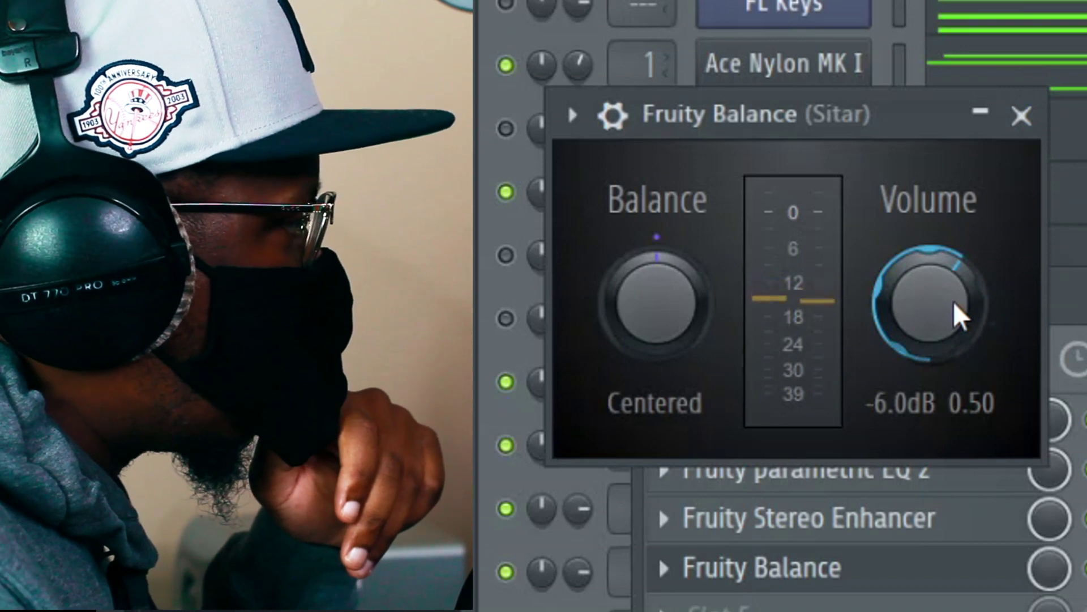
- Lower the volume in the sitar's Fruity Balance to -8.9 dB (0.36) and close the plugin
drag(946, 340, 946, 368)
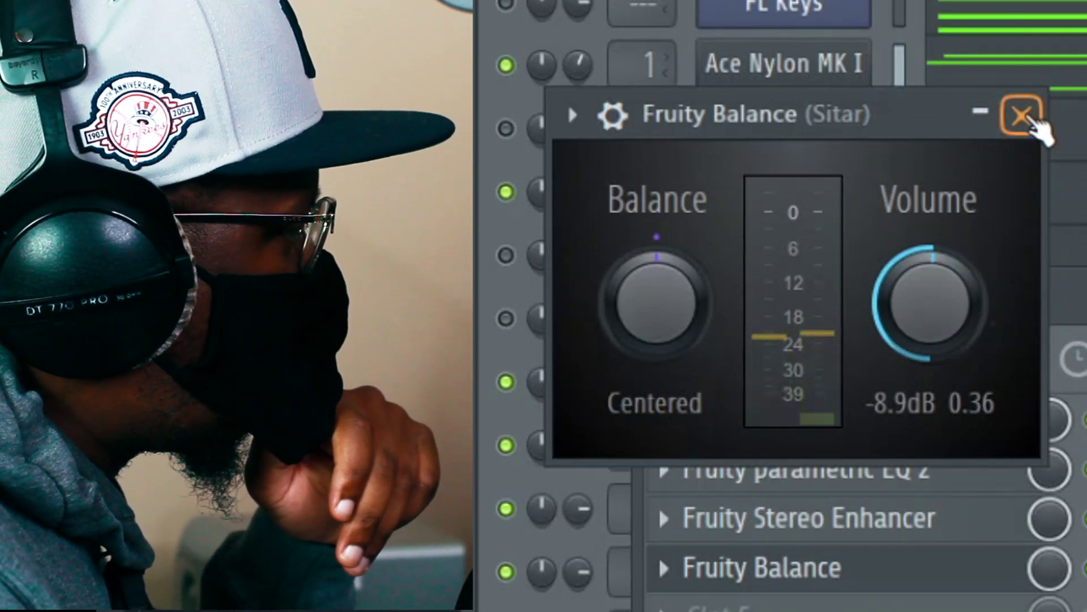
click(1025, 119)
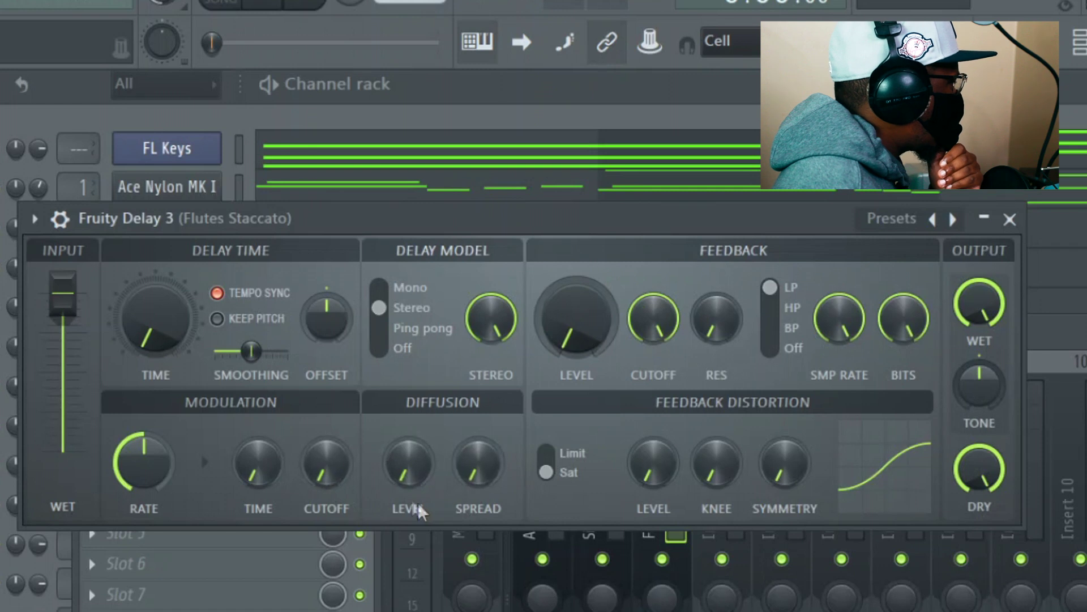
- Raise the Modulation Time of the Flutes Staccato track's Fruity Delay 3 beyond its midpoint and close the plugin
mouse_move(259, 470)
mouse_down()
mouse_move(259, 499)
mouse_move(258, 480)
mouse_up()
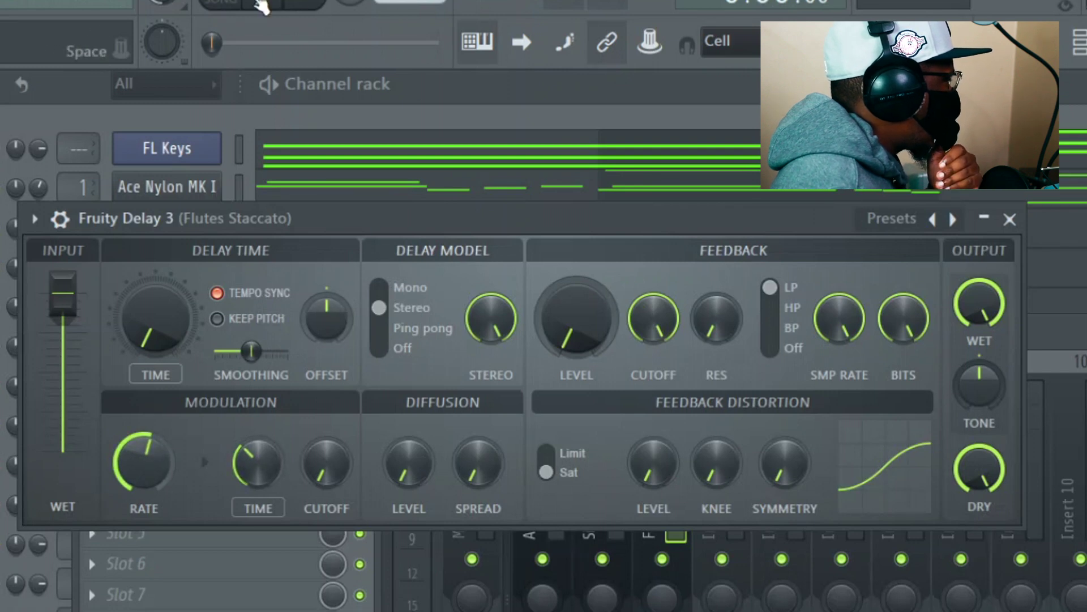
drag(258, 462, 259, 438)
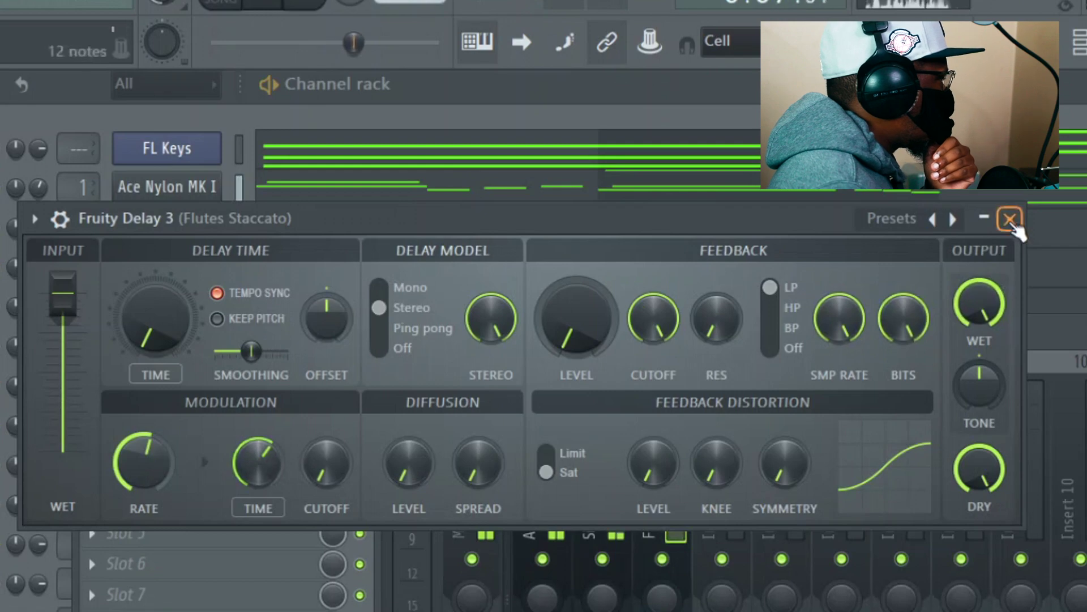
click(1010, 219)
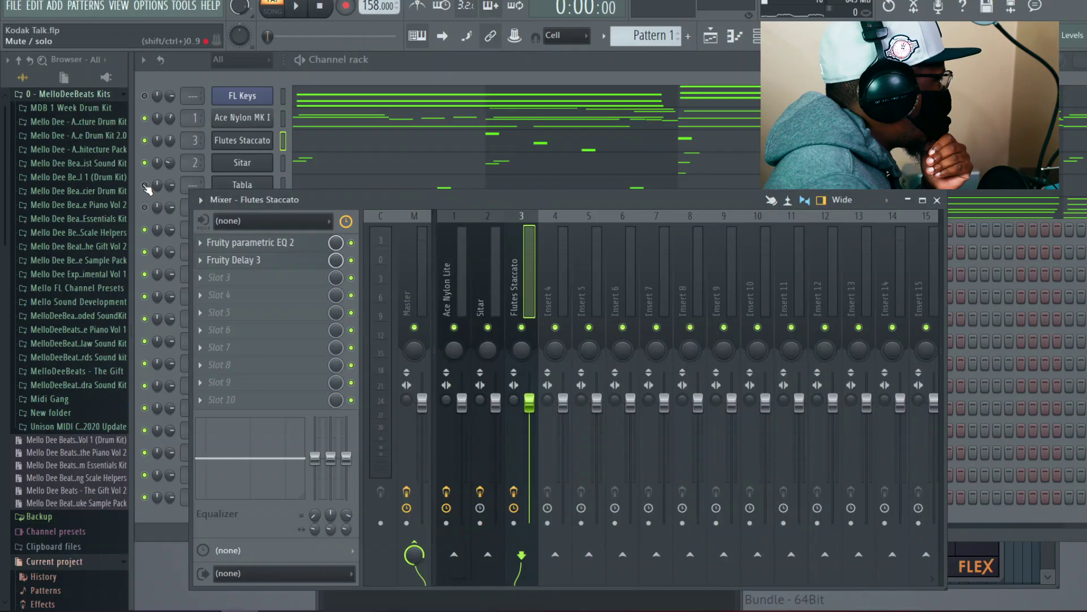
- Unmute the Tabla channel and route it to mixer insert 4
click(145, 186)
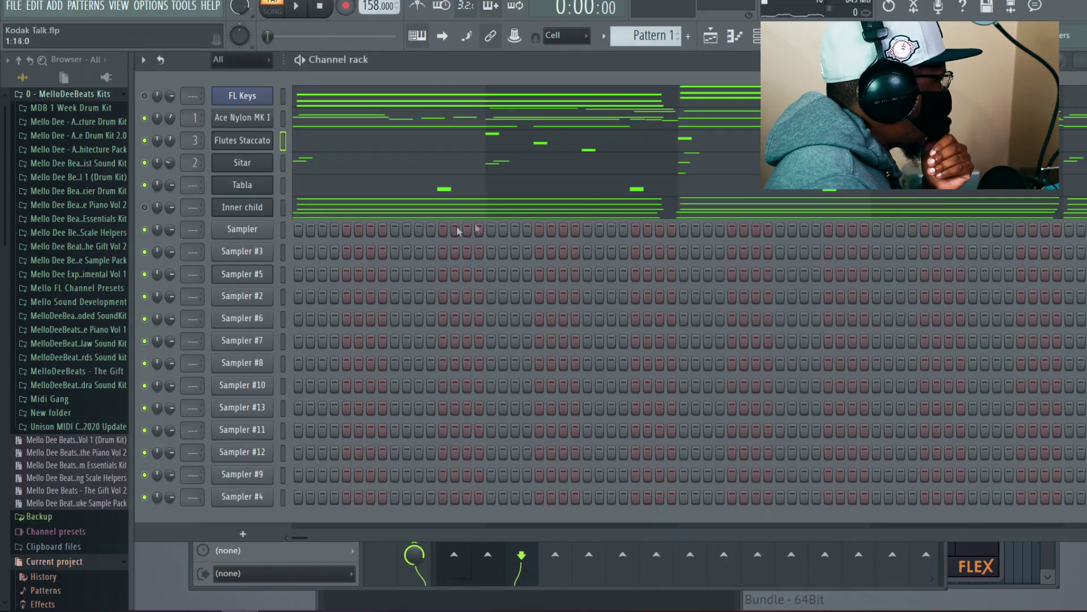
key(F9)
right_click(555, 306)
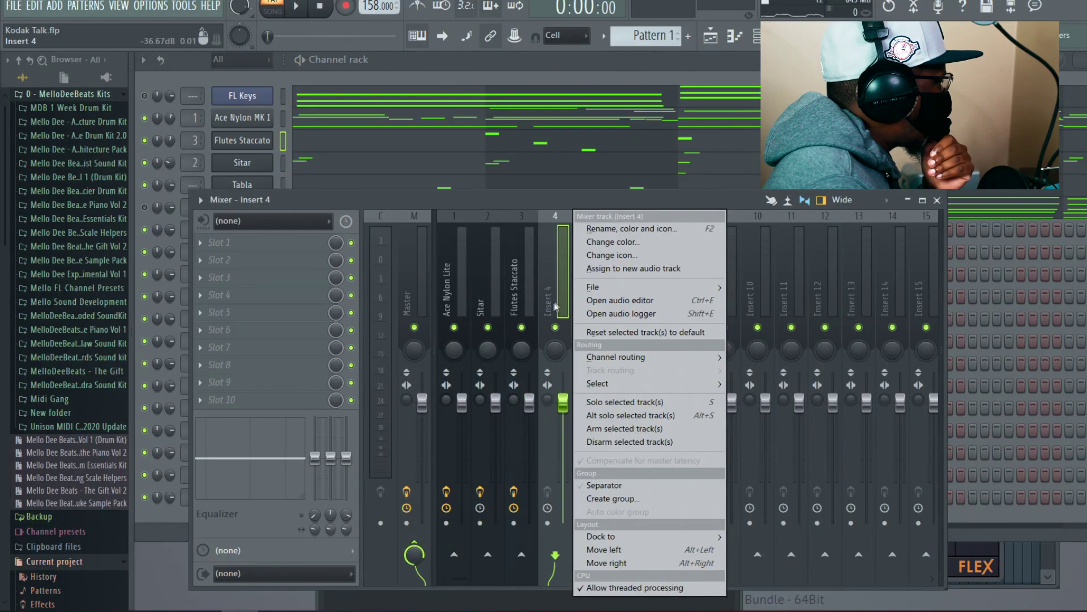
mouse_move(609, 356)
click(804, 356)
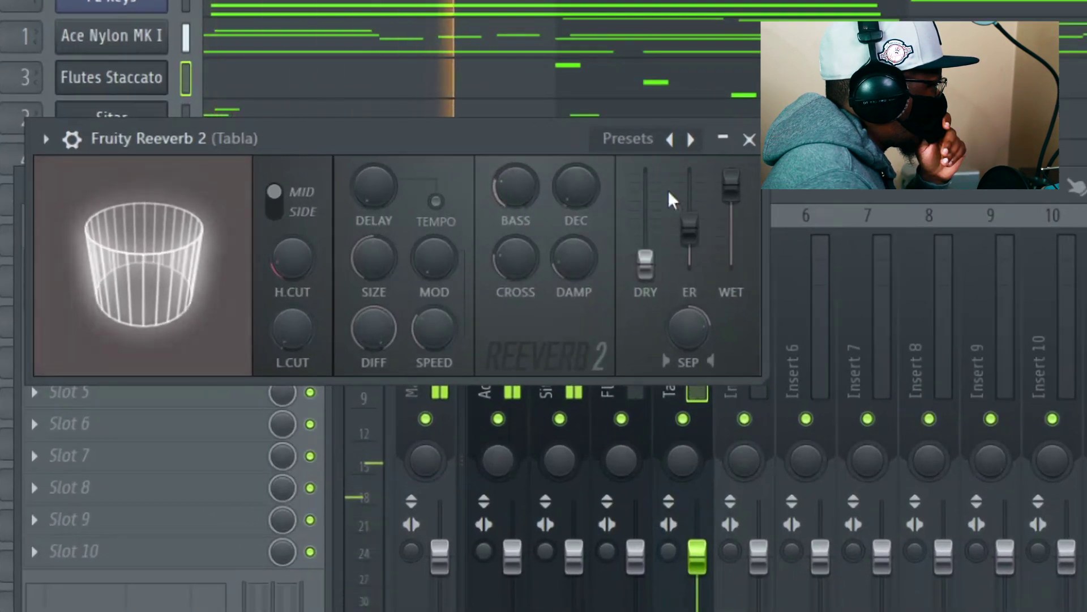
- Raise the dry level of the tabla's Fruity Reeverb 2, shift its Stereo Shaper delay to the left channel and lower the right-channel level
drag(662, 264, 645, 215)
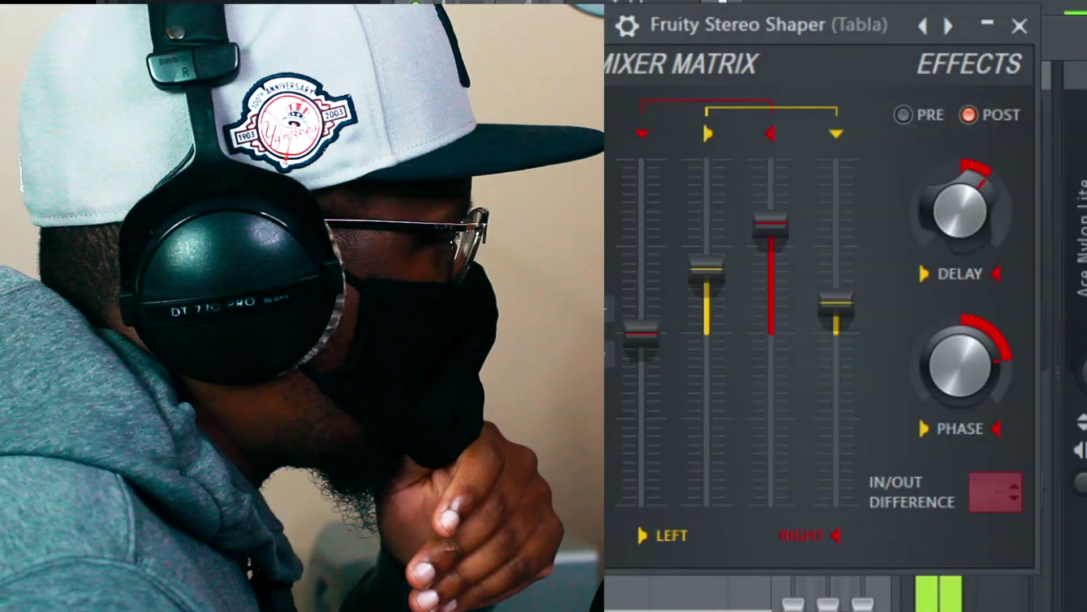
drag(960, 211, 960, 237)
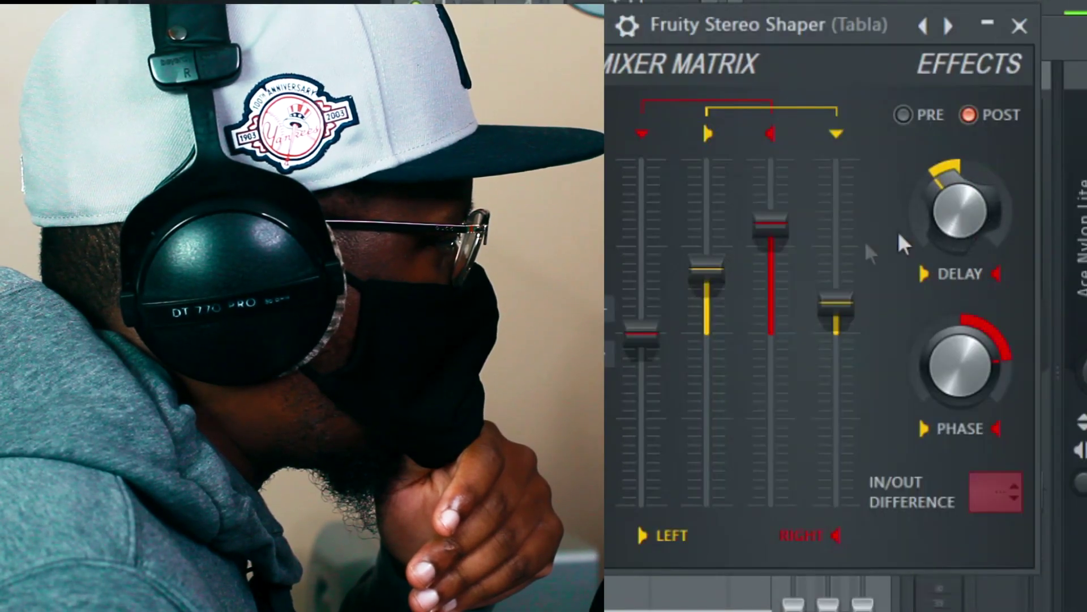
drag(772, 238, 772, 250)
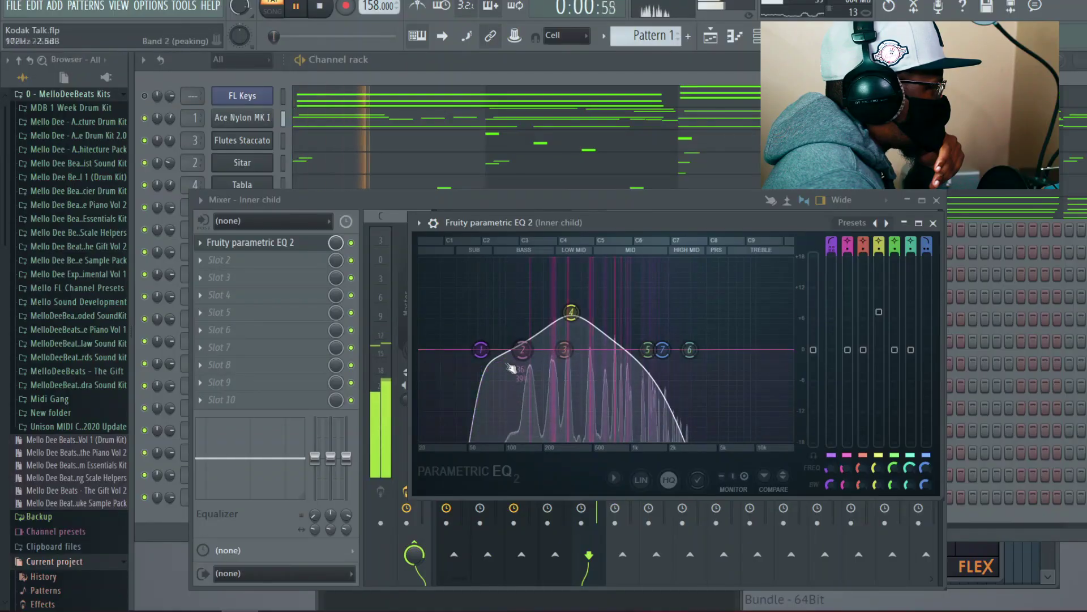
- Move band 1 of the Inner child's parametric EQ to a higher frequency and reduce the Mix of its Fruity Fast Dist
drag(481, 350, 514, 349)
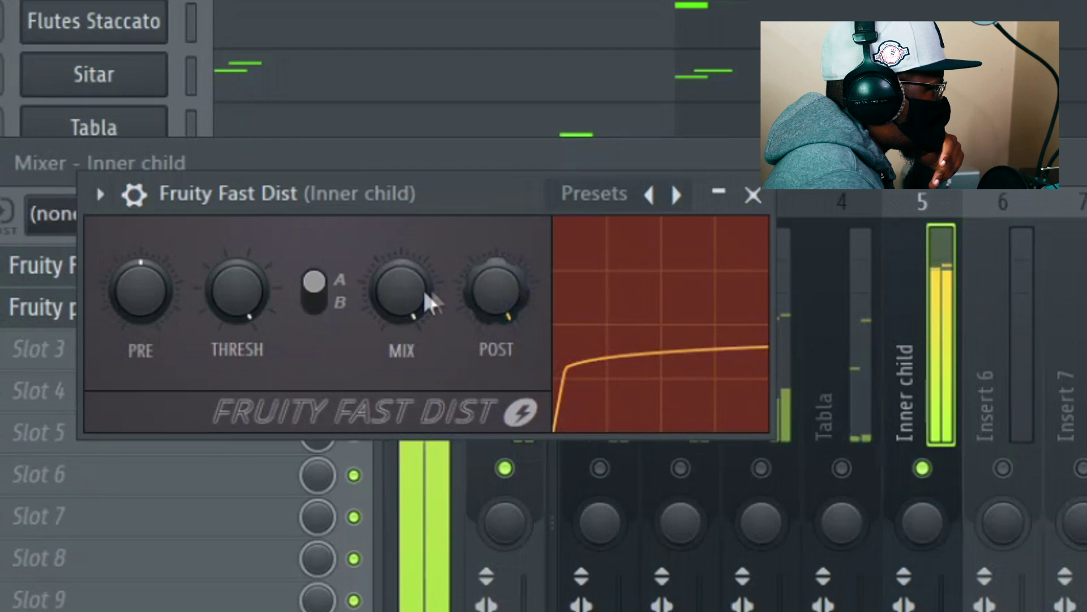
scroll(398, 267, down, 3)
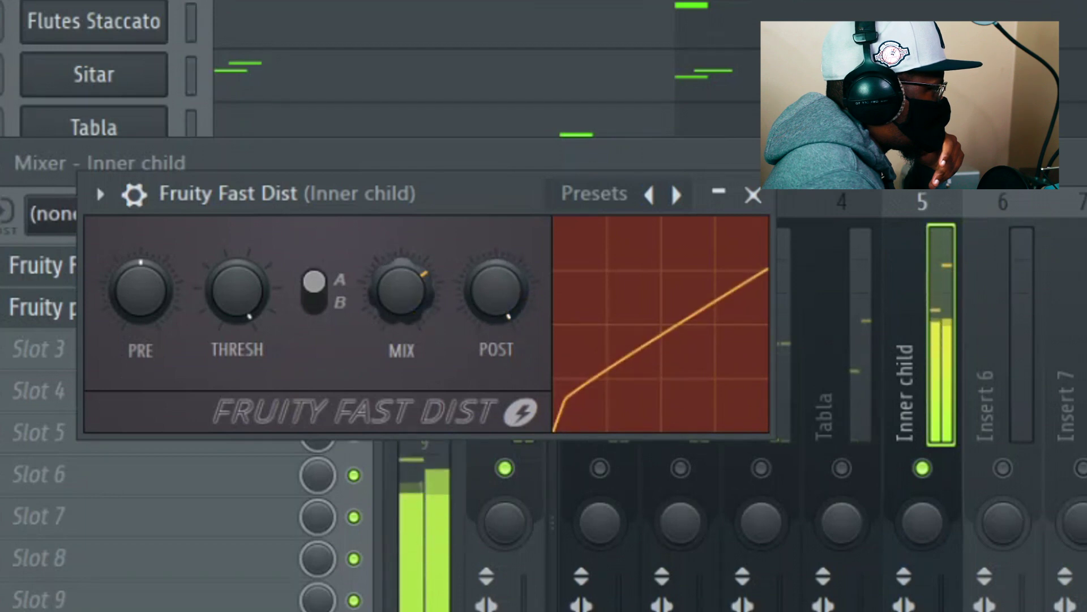
drag(401, 289, 402, 302)
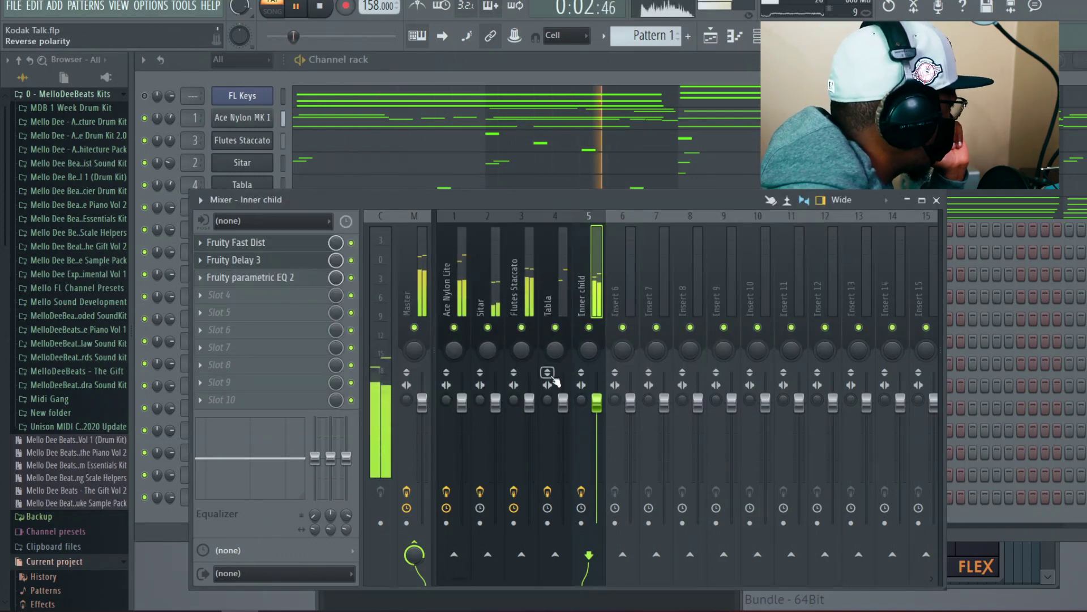
- Select the Tabla mixer track and set the Tabla channel volume to 37%
click(567, 308)
drag(173, 186, 173, 198)
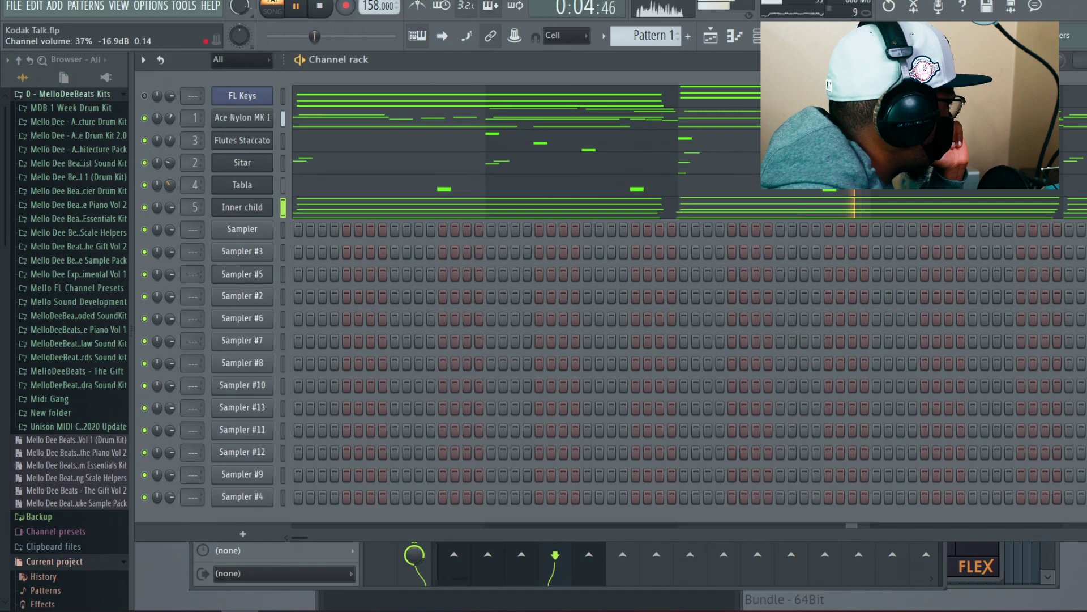